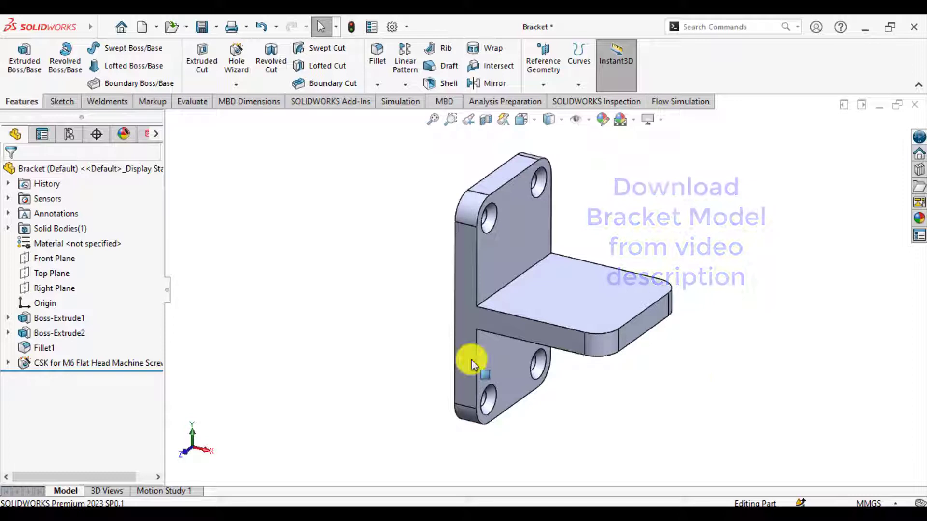
# Orbit the bracket and briefly inspect the flange's top face
pyautogui.moveTo(395, 342); pyautogui.dragTo(367, 327, button='middle')
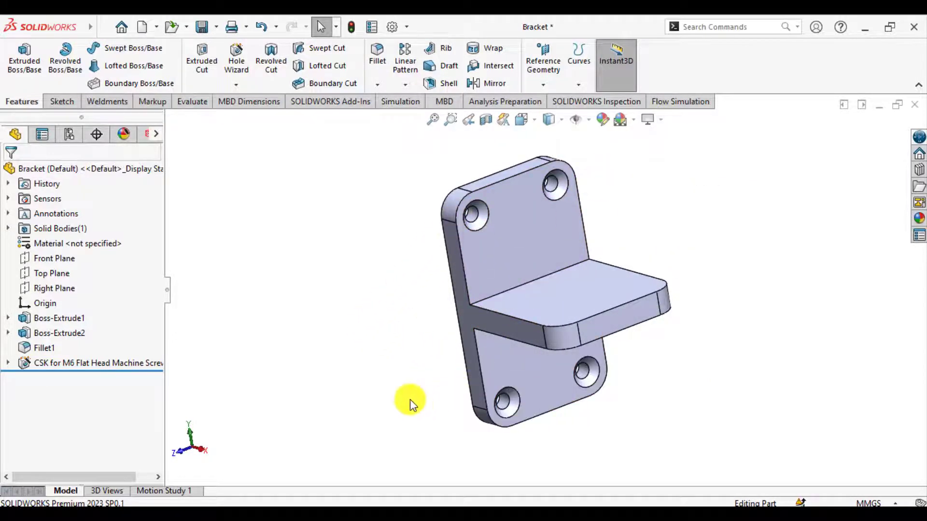
pyautogui.moveTo(410, 398); pyautogui.dragTo(428, 406, button='middle')
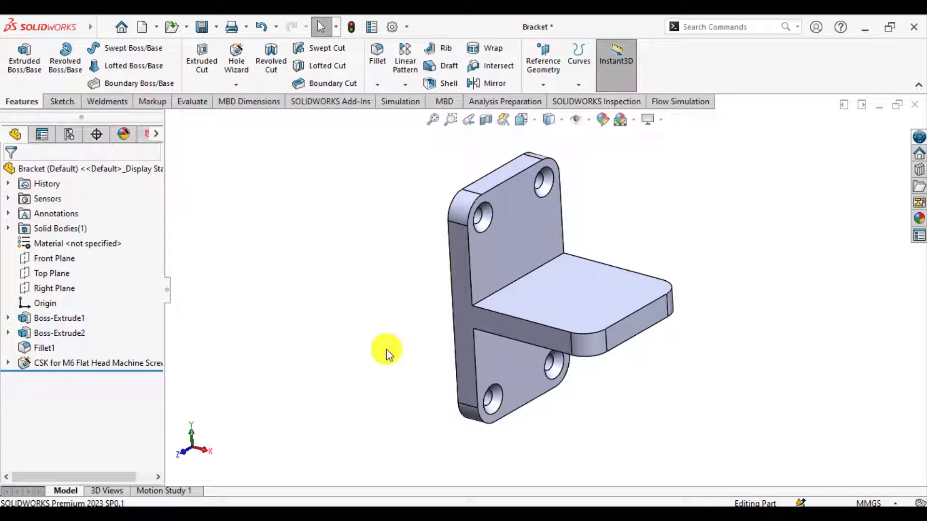
pyautogui.click(603, 294)
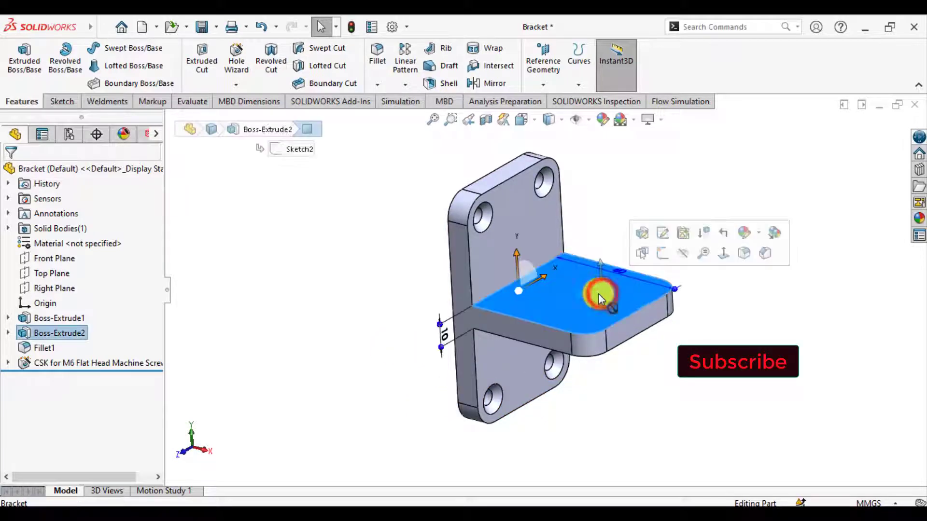
pyautogui.click(392, 291)
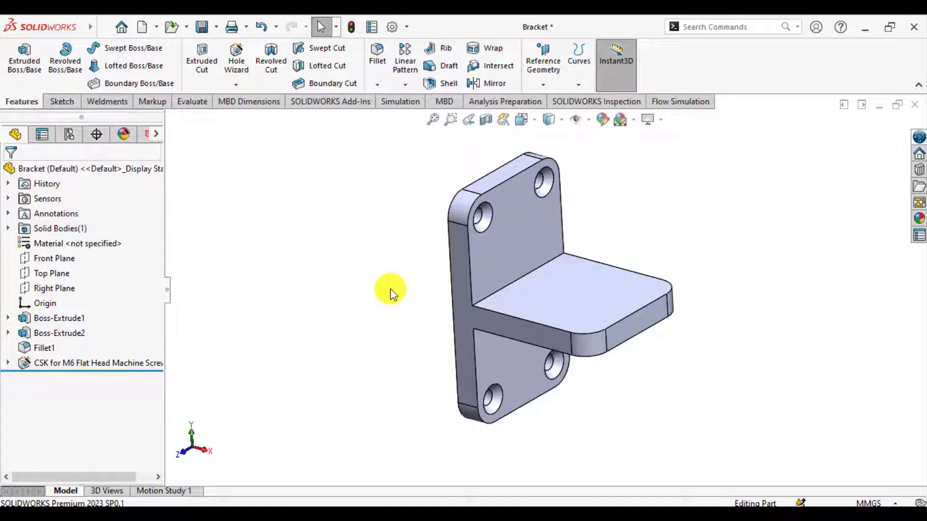
pyautogui.moveTo(392, 292); pyautogui.dragTo(757, 230, button='middle')
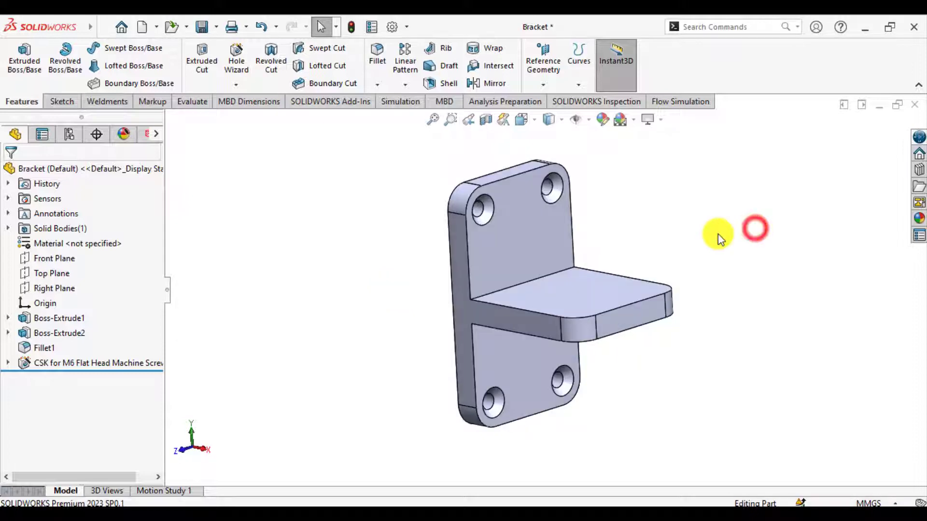
pyautogui.moveTo(378, 325); pyautogui.dragTo(388, 282, button='middle')
# Create a new Static study, keeping the default name Static 1
pyautogui.click(396, 106)
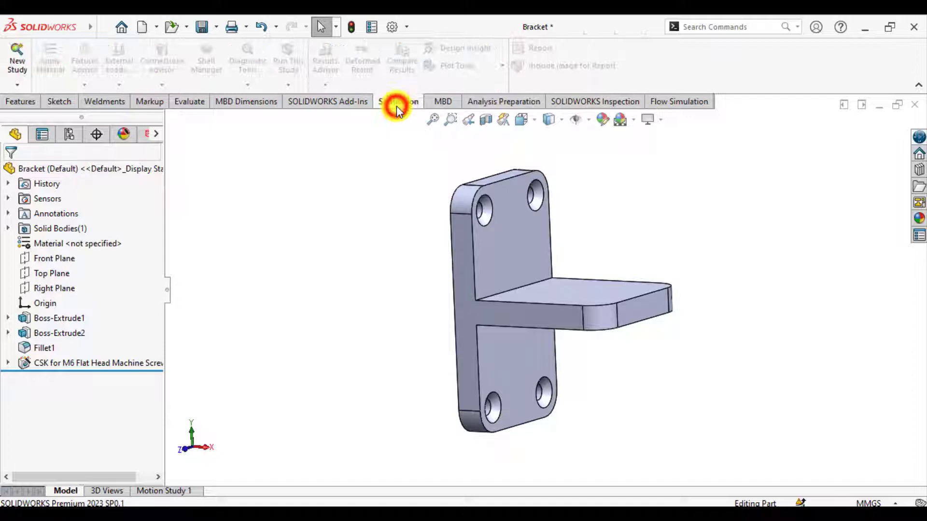
pyautogui.click(15, 63)
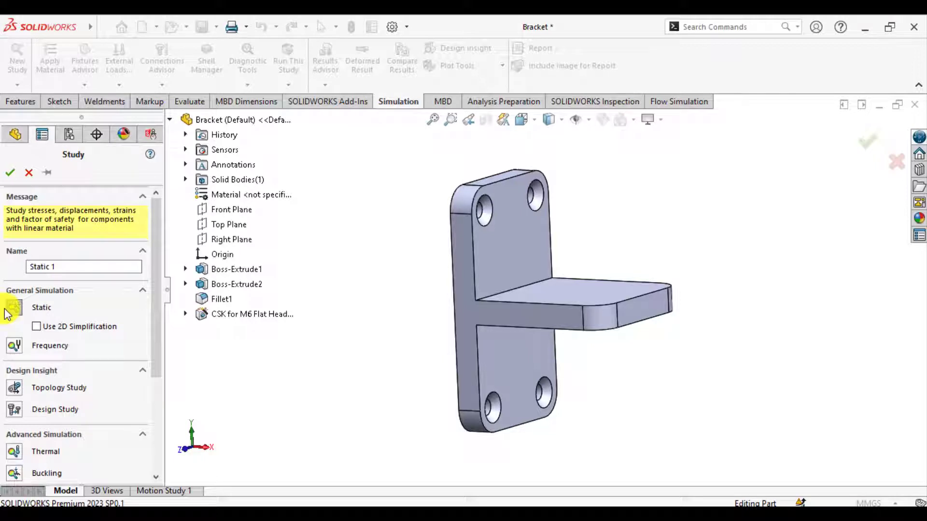
pyautogui.moveTo(65, 264); pyautogui.dragTo(43, 267)
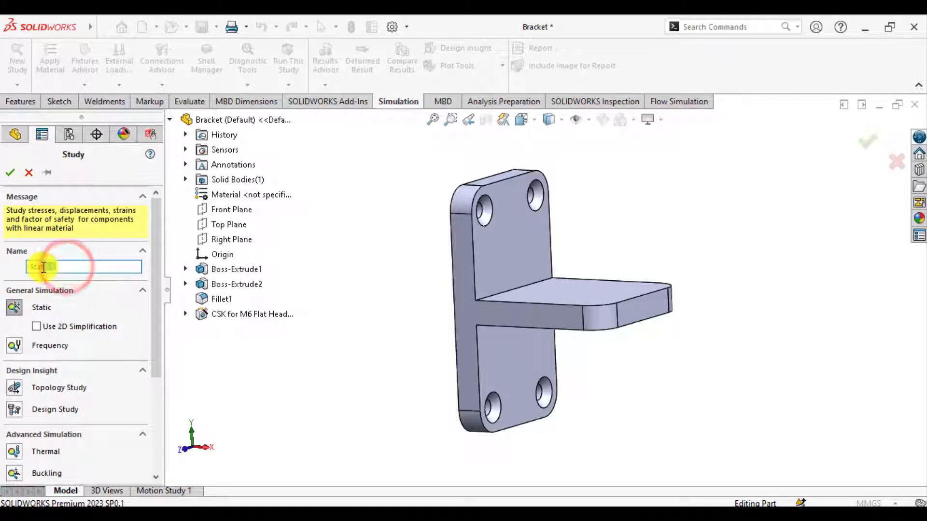
pyautogui.click(12, 172)
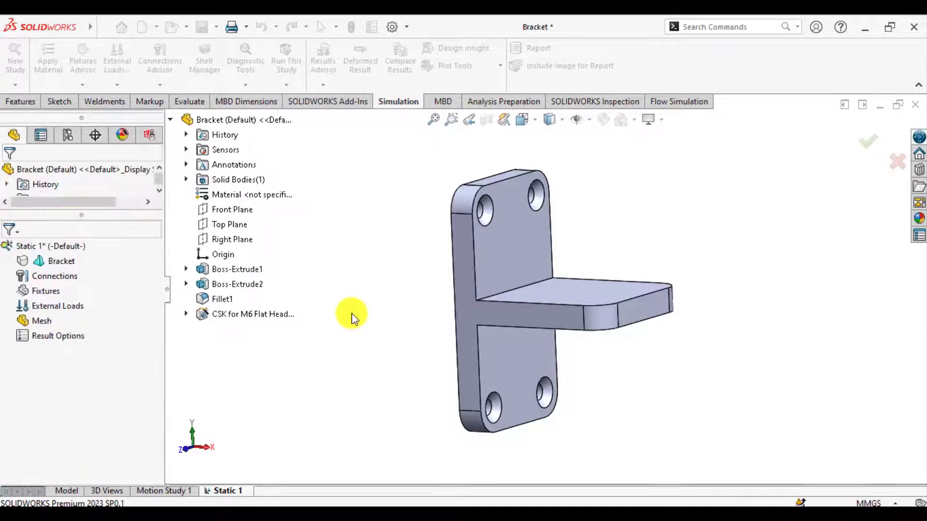
pyautogui.click(378, 324)
pyautogui.moveTo(378, 324); pyautogui.dragTo(366, 373, button='middle')
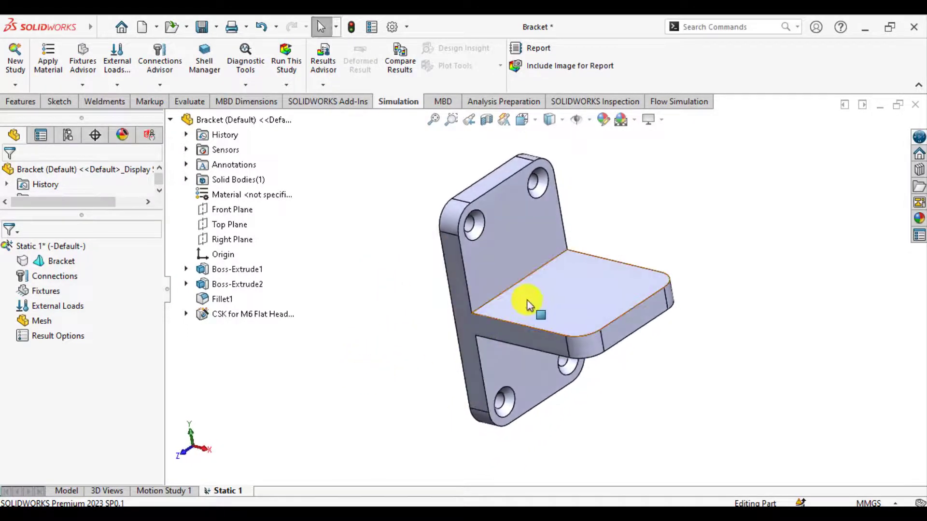
# Assign AISI 304 stainless steel to the Bracket via Apply/Edit Material
pyautogui.rightClick(57, 269)
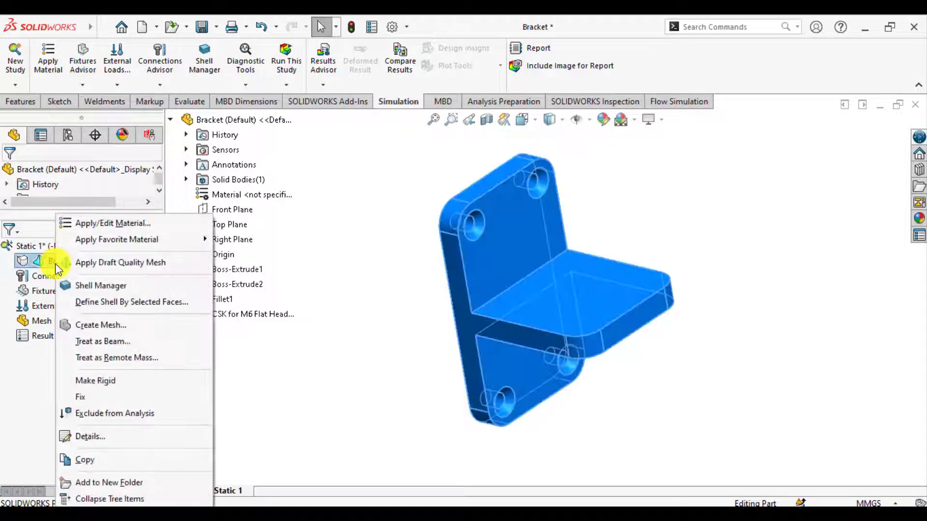
pyautogui.click(100, 224)
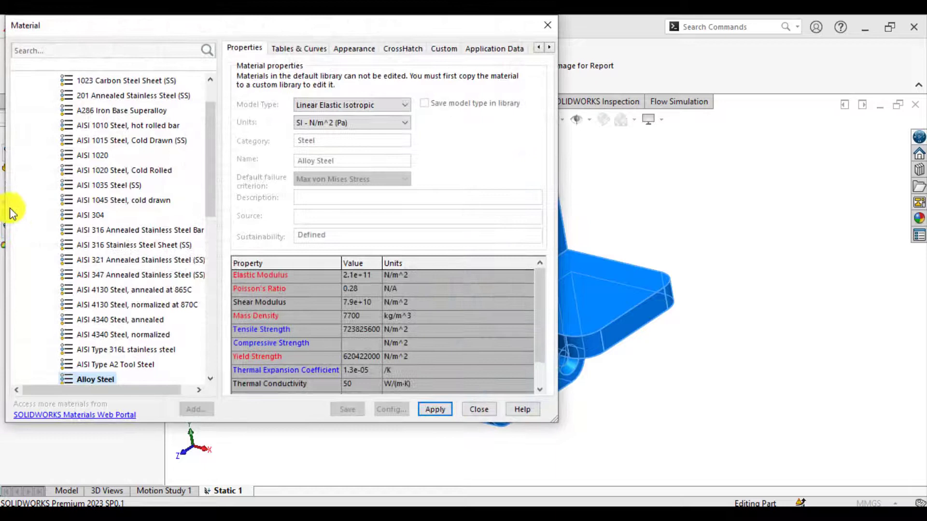
pyautogui.click(87, 216)
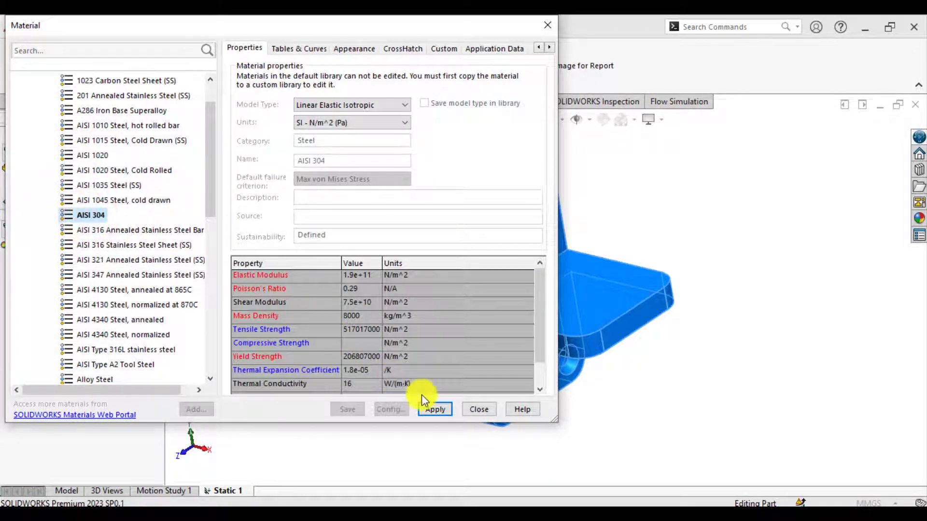
pyautogui.click(431, 406)
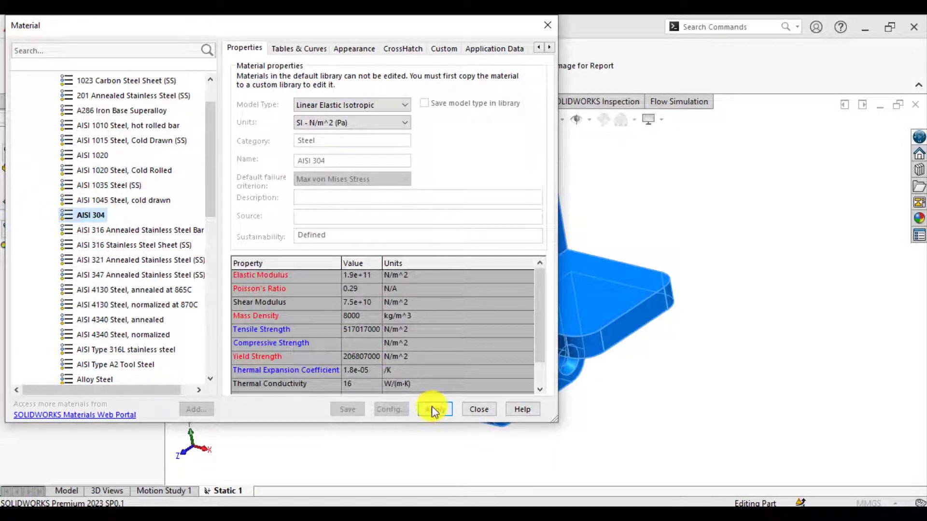
pyautogui.click(479, 410)
pyautogui.moveTo(399, 399); pyautogui.dragTo(430, 356, button='middle')
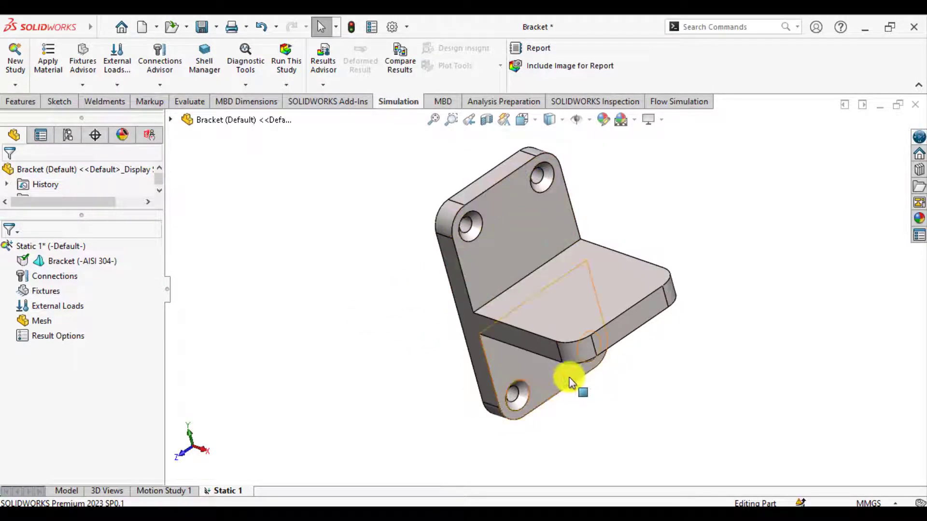
# Start a Fixed Geometry fixture and select the first two mounting hole faces
pyautogui.rightClick(43, 290)
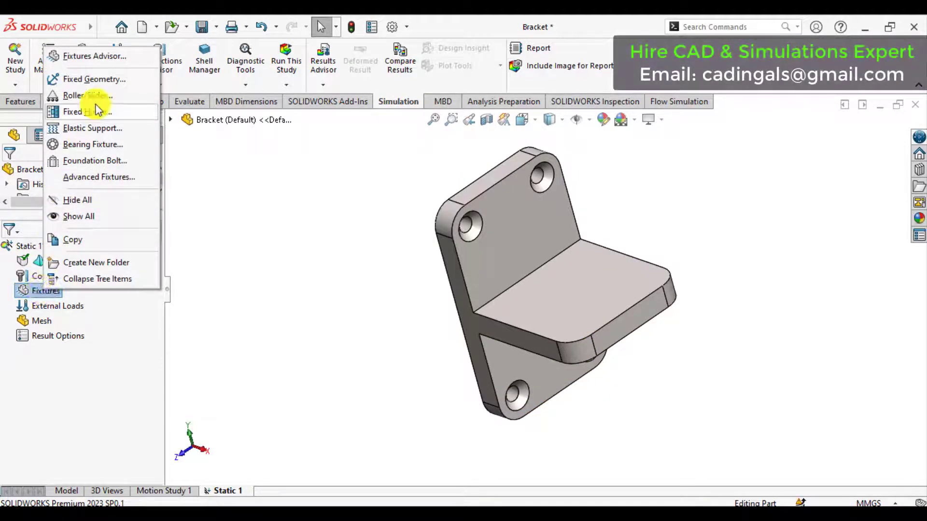
pyautogui.click(99, 79)
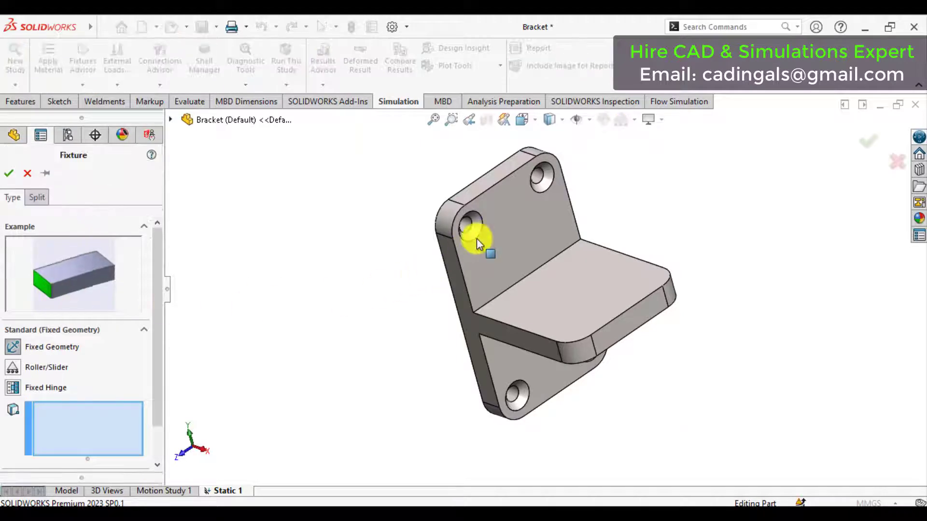
pyautogui.scroll(-5, 478, 239)
pyautogui.click(457, 236)
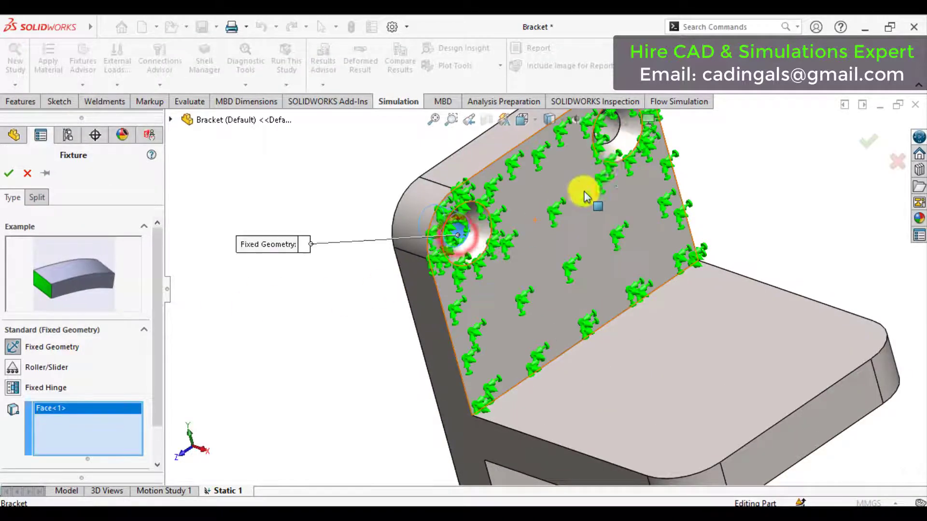
pyautogui.click(611, 133)
pyautogui.scroll(5, 568, 240)
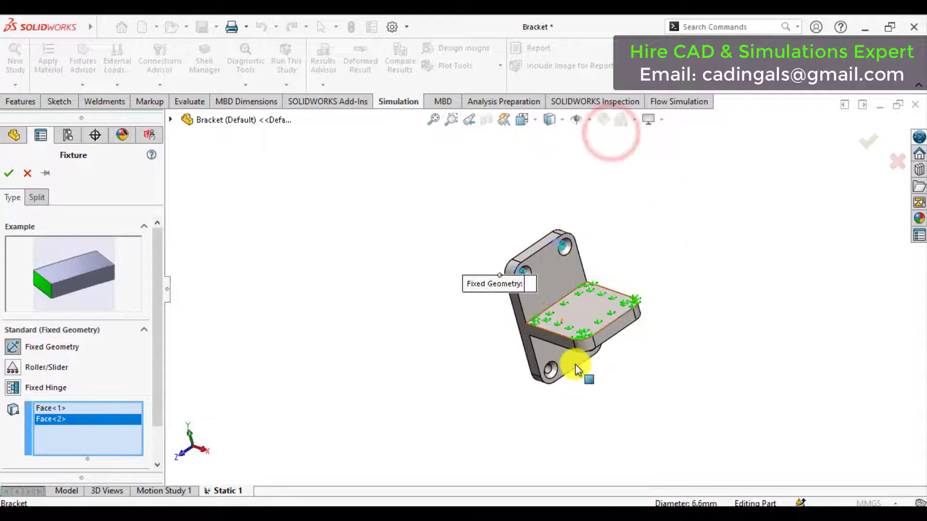
pyautogui.moveTo(575, 369); pyautogui.dragTo(537, 357, button='middle')
pyautogui.scroll(-5, 537, 357)
pyautogui.scroll(3, 515, 344)
# Add the remaining two hole faces and confirm the Fixed-1 restraint
pyautogui.click(470, 324)
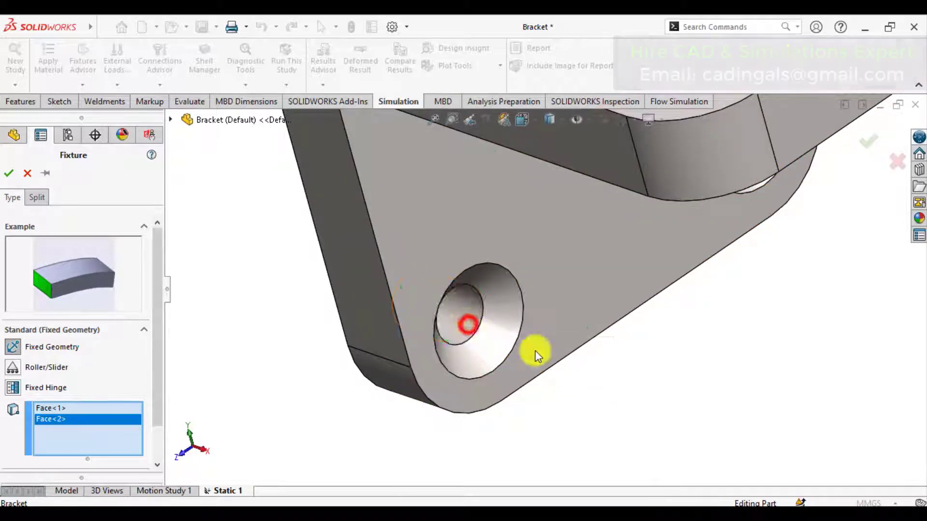
pyautogui.scroll(-2, 613, 352)
pyautogui.moveTo(612, 352); pyautogui.dragTo(589, 316, button='middle')
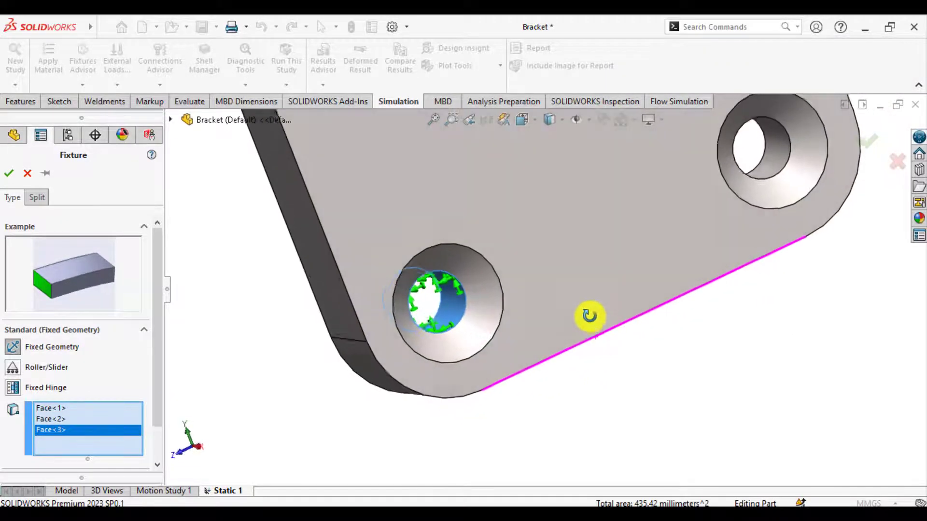
pyautogui.click(782, 166)
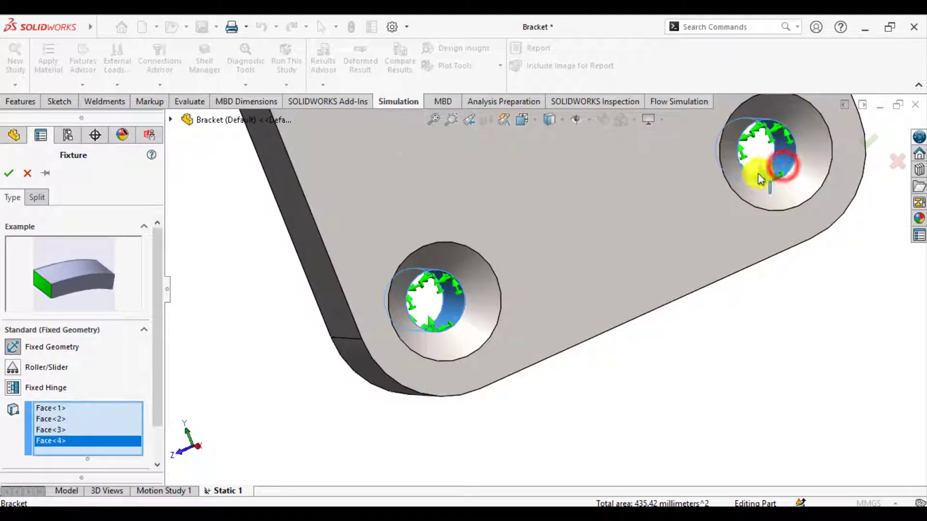
pyautogui.click(9, 173)
pyautogui.scroll(8, 363, 376)
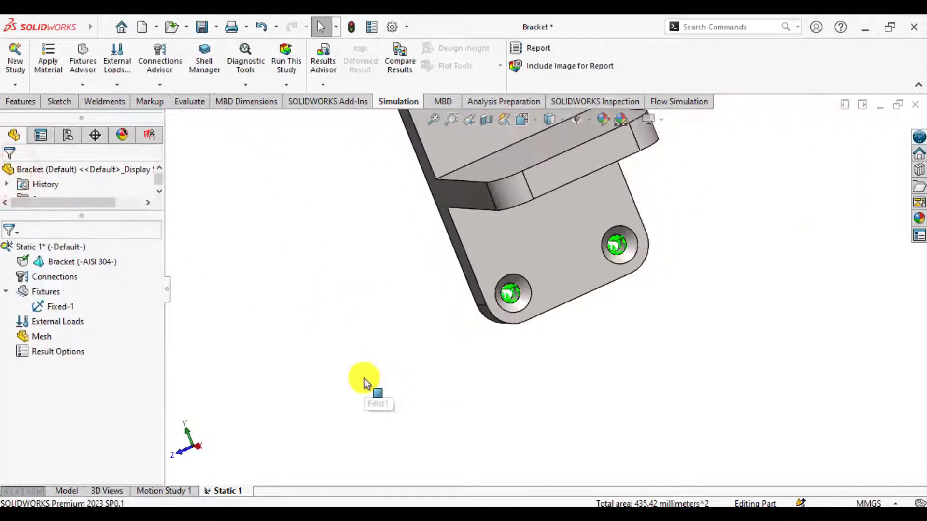
pyautogui.moveTo(406, 324); pyautogui.dragTo(526, 212, button='middle')
pyautogui.scroll(-5, 538, 202)
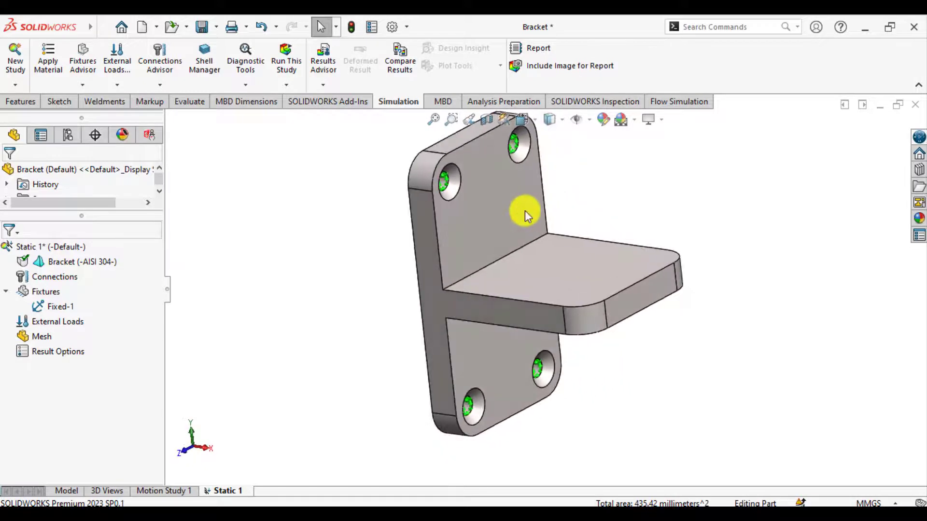
pyautogui.moveTo(260, 321)
pyautogui.mouseDown(button='middle')
pyautogui.moveTo(285, 309)
pyautogui.moveTo(283, 320)
pyautogui.moveTo(265, 325)
pyautogui.mouseUp(button='middle')
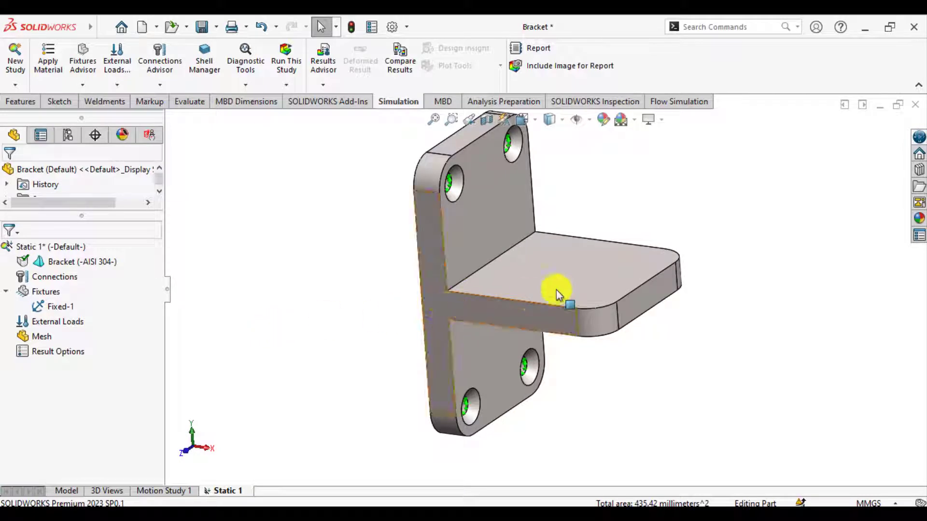
# Apply a 1200 N normal force to the flange's top face as Force-1
pyautogui.click(569, 286)
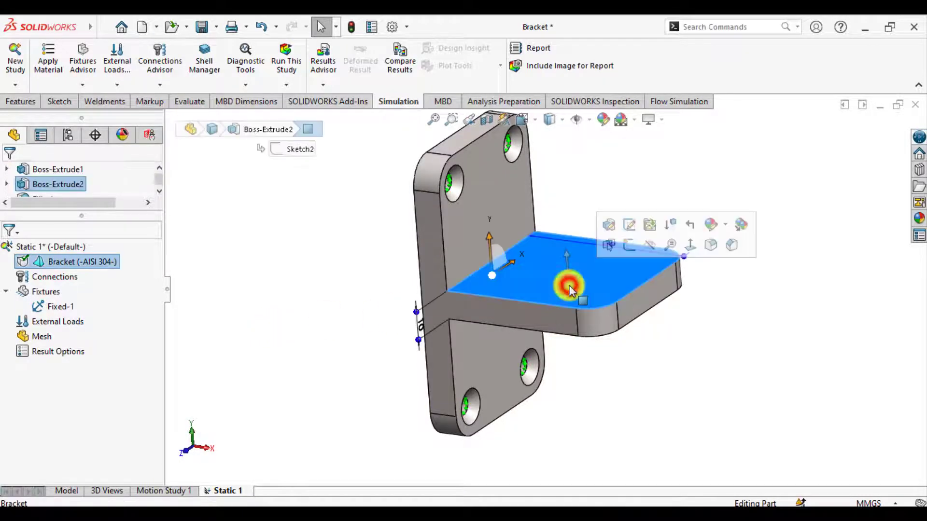
pyautogui.click(308, 302)
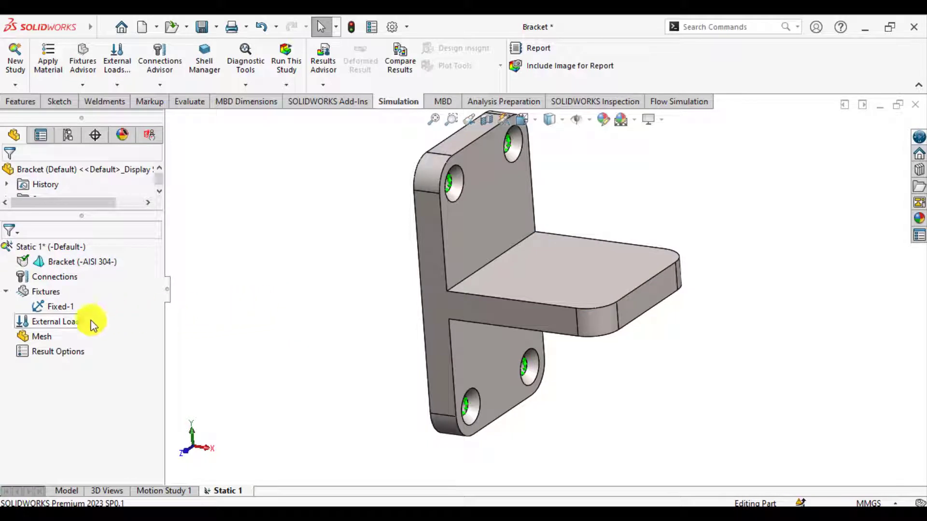
pyautogui.rightClick(72, 329)
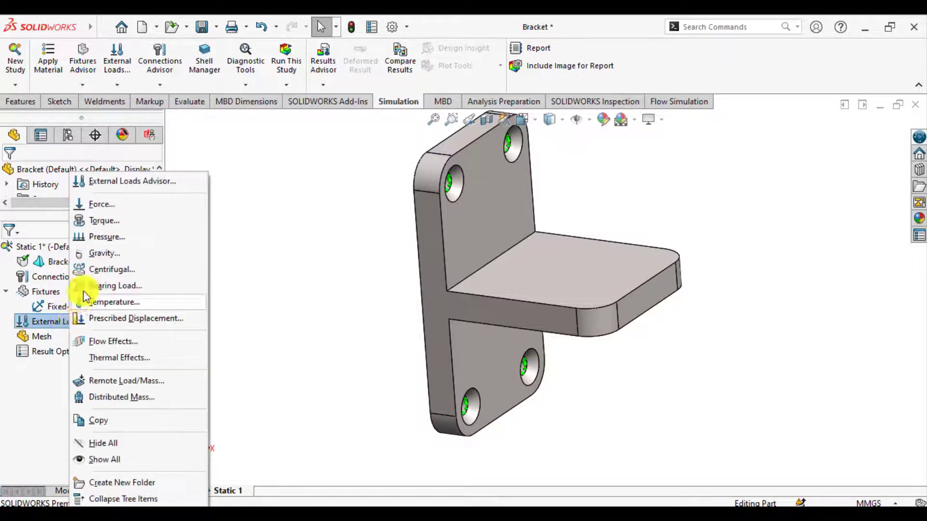
pyautogui.click(98, 207)
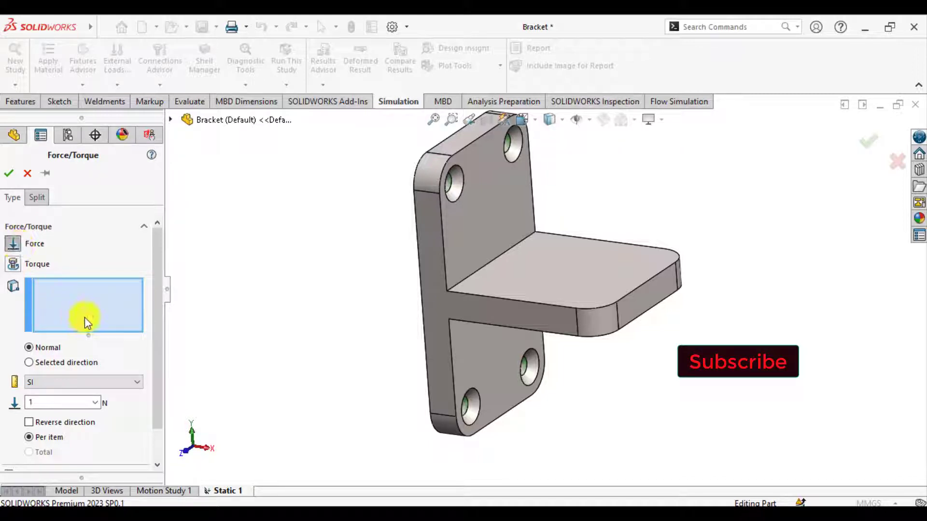
pyautogui.click(545, 281)
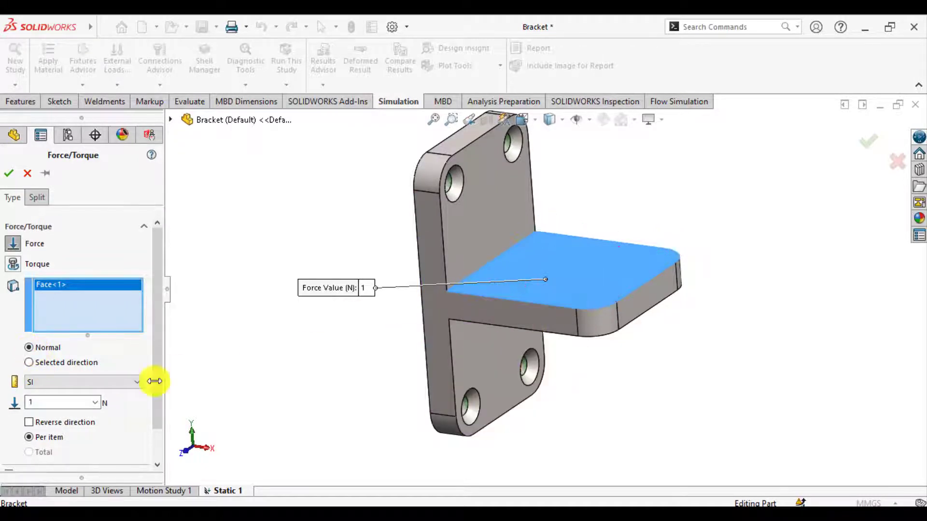
pyautogui.doubleClick(42, 404)
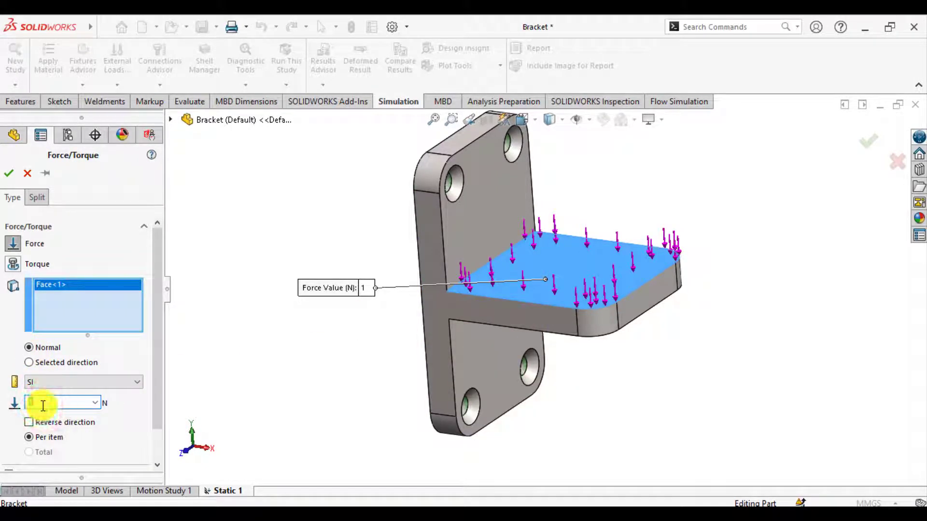
pyautogui.write('1200')
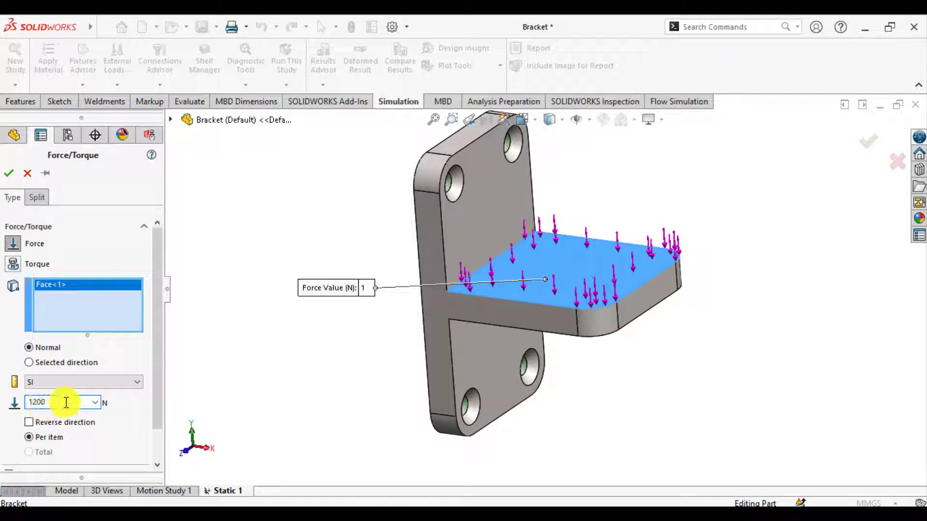
pyautogui.click(9, 173)
pyautogui.moveTo(320, 218)
pyautogui.mouseDown(button='middle')
pyautogui.moveTo(327, 296)
pyautogui.moveTo(336, 245)
pyautogui.moveTo(324, 302)
pyautogui.moveTo(331, 332)
pyautogui.moveTo(326, 304)
pyautogui.moveTo(310, 314)
pyautogui.moveTo(320, 321)
pyautogui.mouseUp(button='middle')
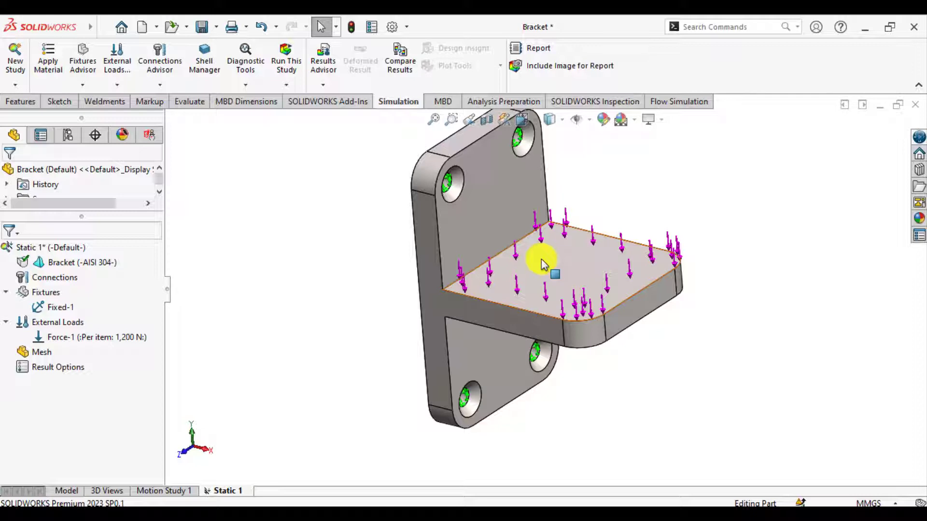
# Generate a curvature-based solid mesh of the bracket and view its Mesh Quality plot
pyautogui.rightClick(35, 353)
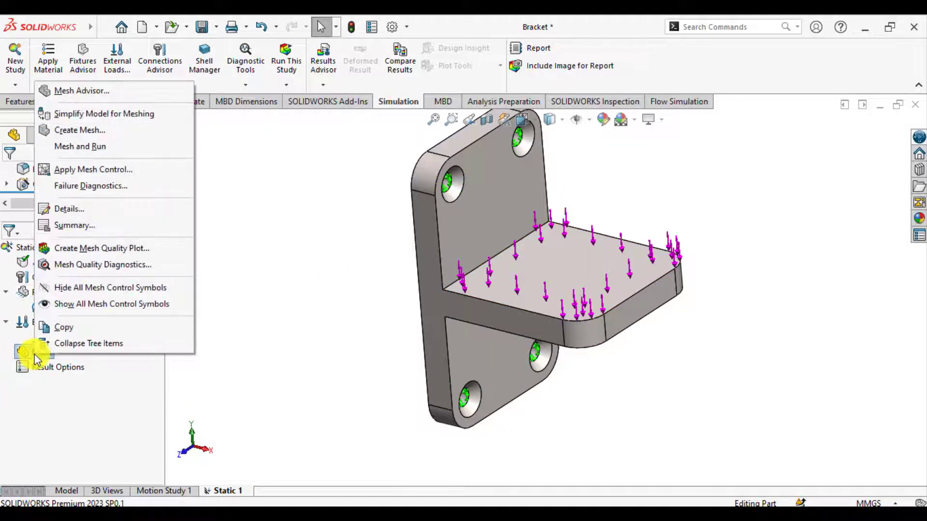
pyautogui.click(67, 131)
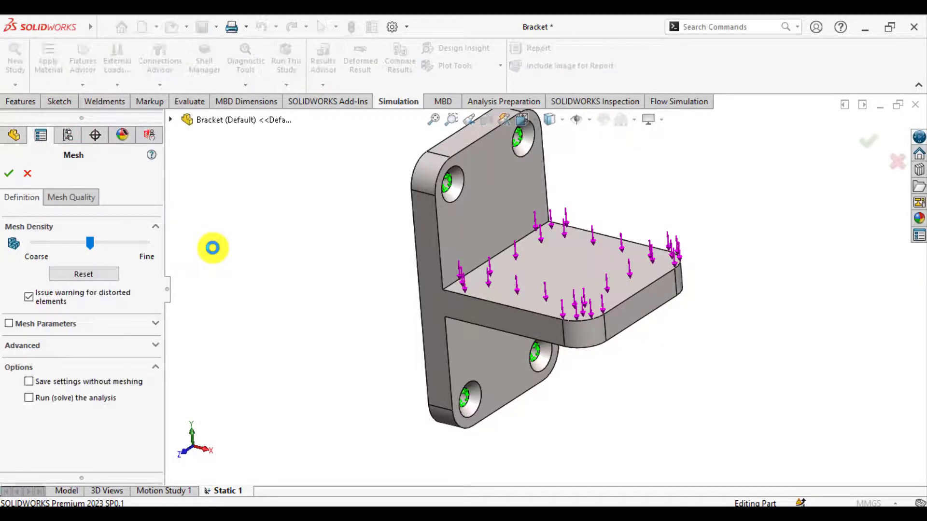
pyautogui.click(80, 324)
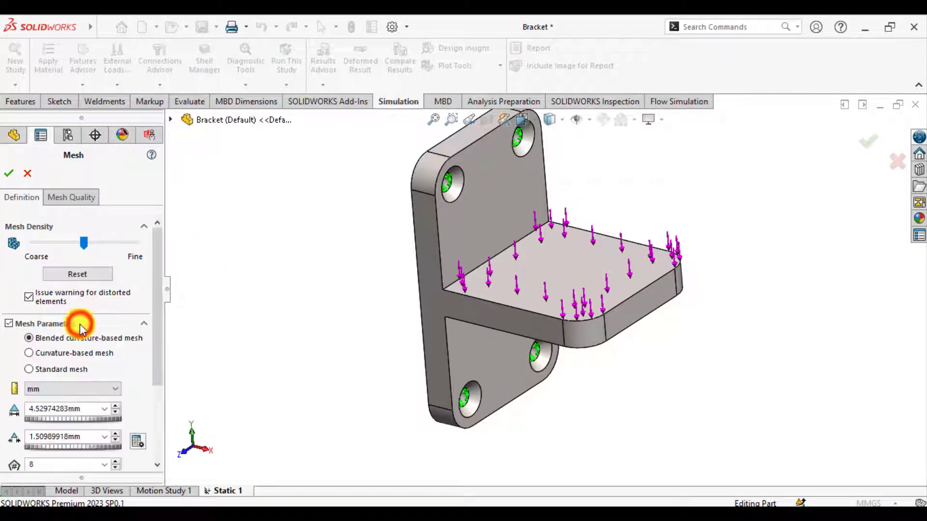
pyautogui.click(29, 352)
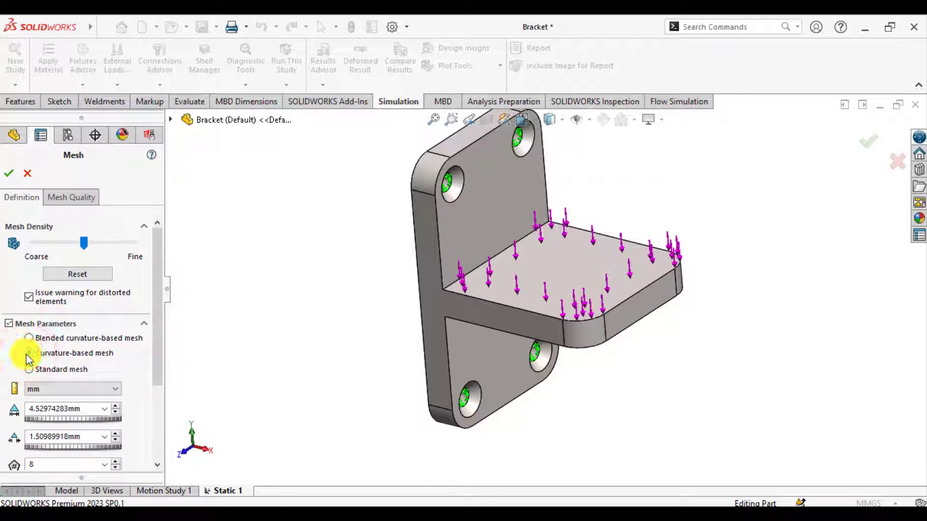
pyautogui.moveTo(155, 337); pyautogui.dragTo(156, 381)
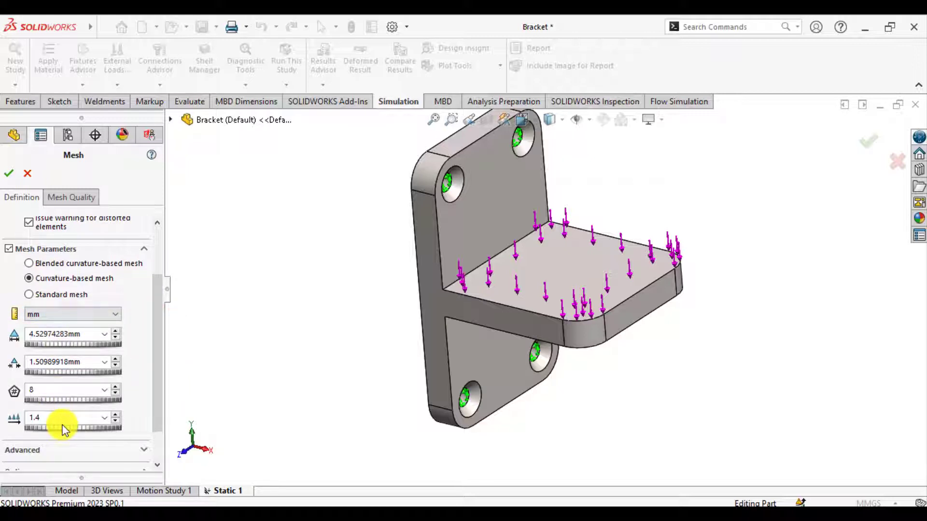
pyautogui.click(9, 172)
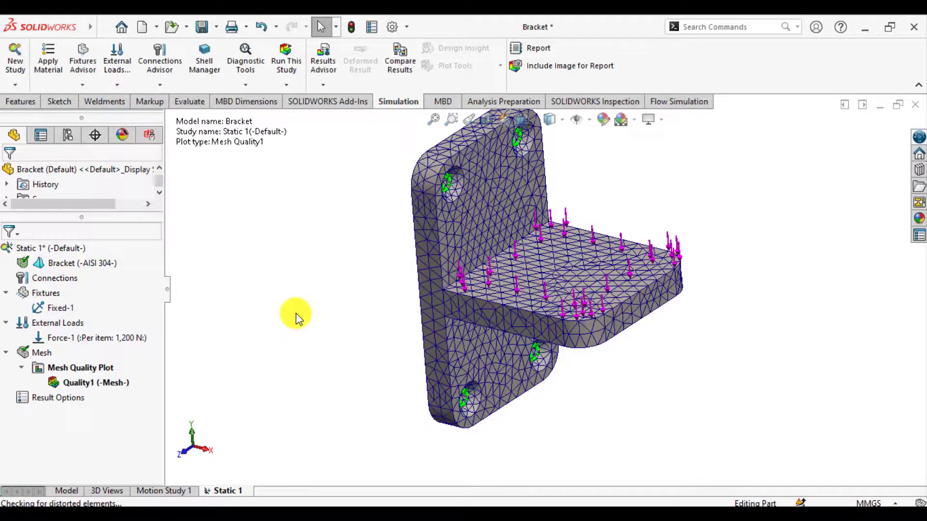
pyautogui.click(296, 313)
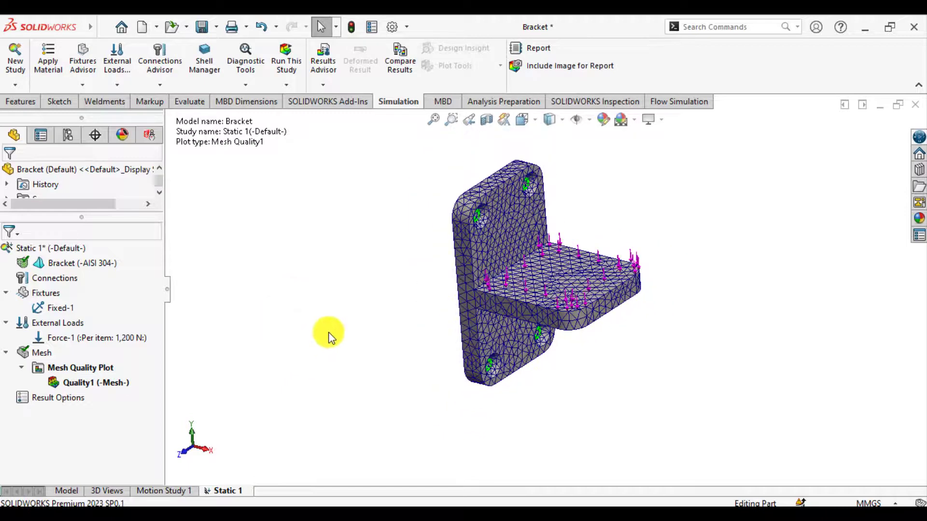
pyautogui.moveTo(329, 337)
pyautogui.mouseDown(button='middle')
pyautogui.moveTo(306, 296)
pyautogui.moveTo(327, 325)
pyautogui.mouseUp(button='middle')
# Run Static 1 to produce the von Mises plot peaking at 3.857e+07 N/m^2
pyautogui.press('Escape')
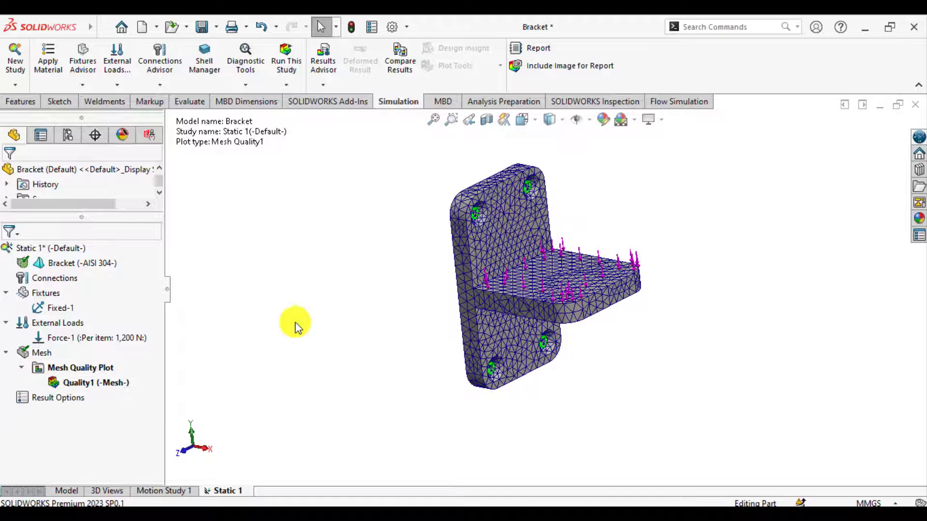
pyautogui.rightClick(46, 354)
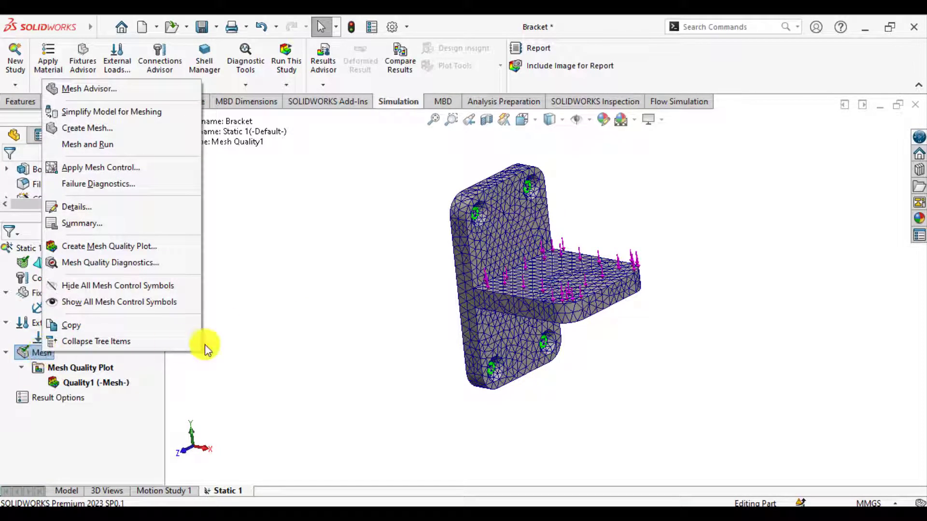
pyautogui.moveTo(299, 329); pyautogui.dragTo(304, 367, button='middle')
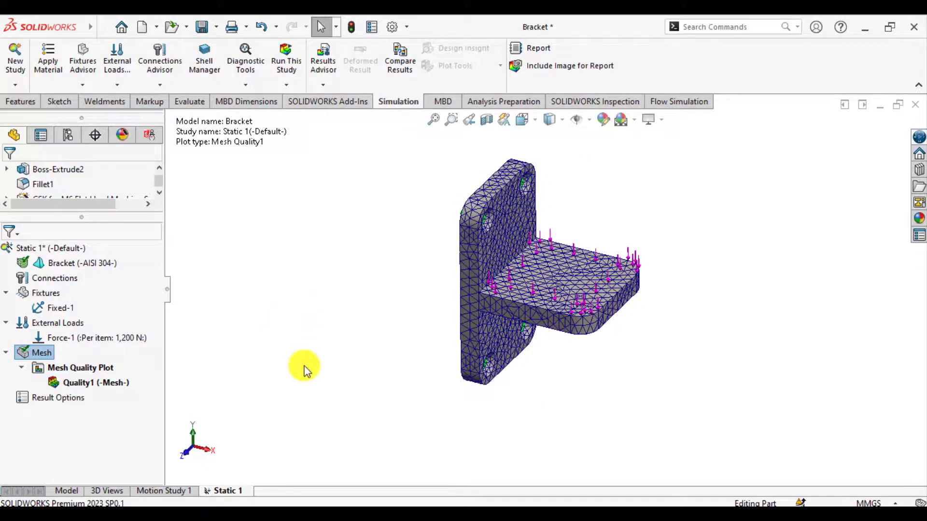
pyautogui.click(284, 54)
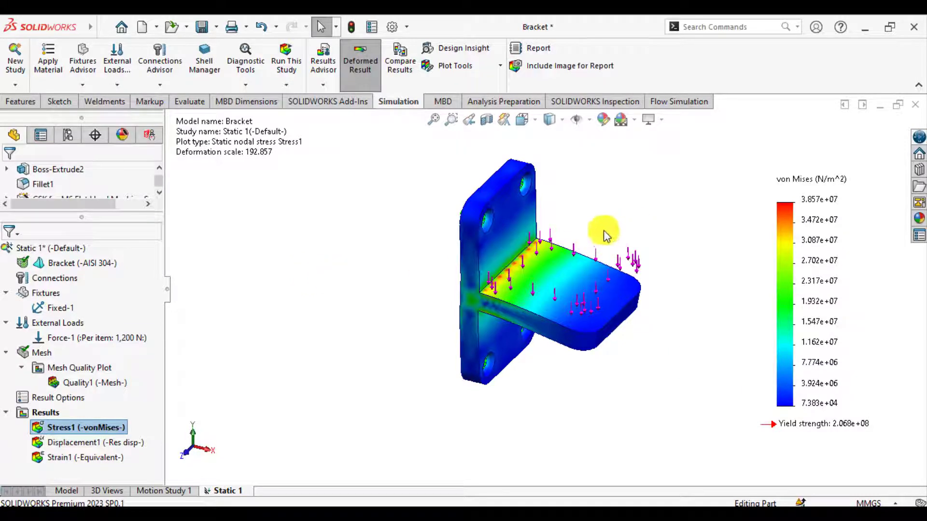
pyautogui.scroll(-2, 604, 231)
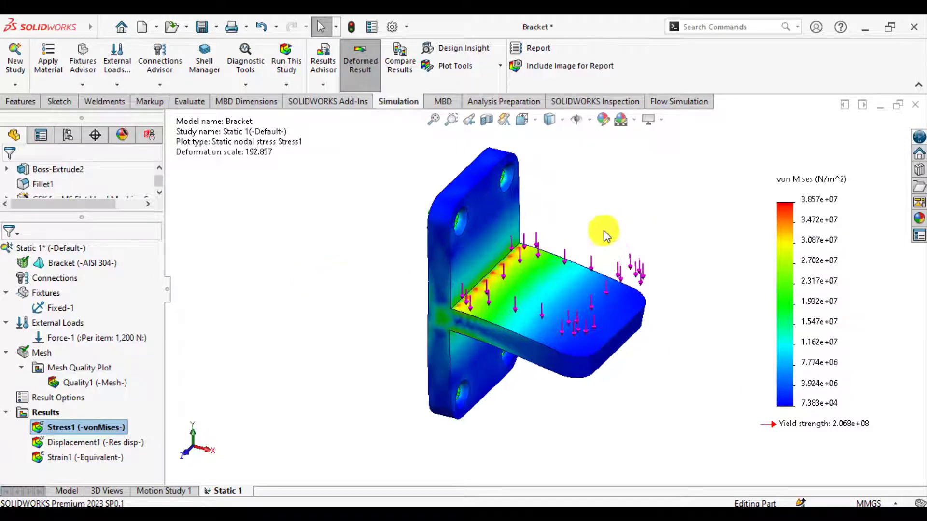
# Edit the Stress1 plot definition to show units in N/mm^2 (MPa)
pyautogui.rightClick(78, 427)
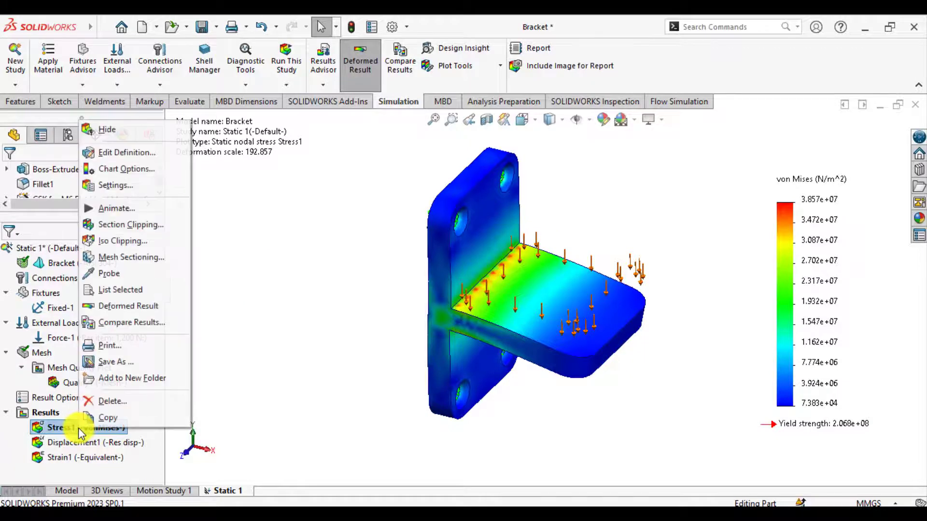
pyautogui.click(106, 153)
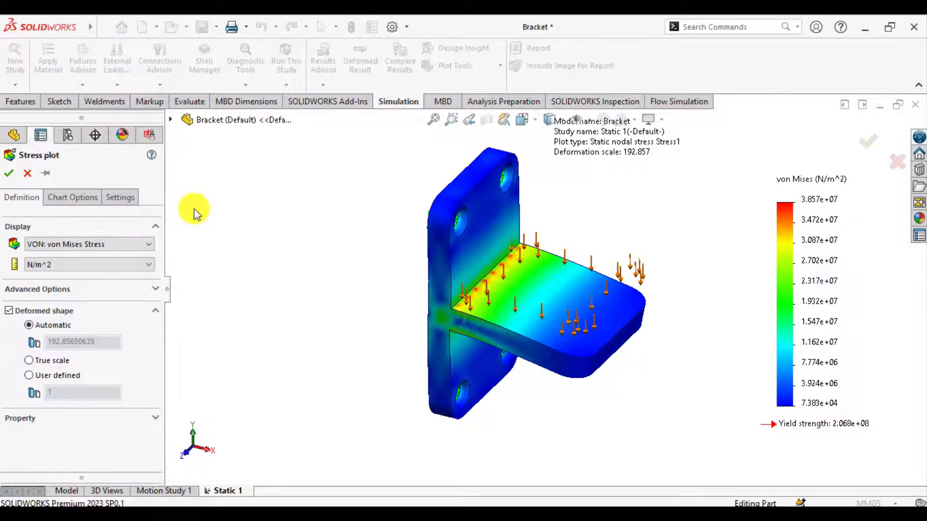
pyautogui.click(82, 265)
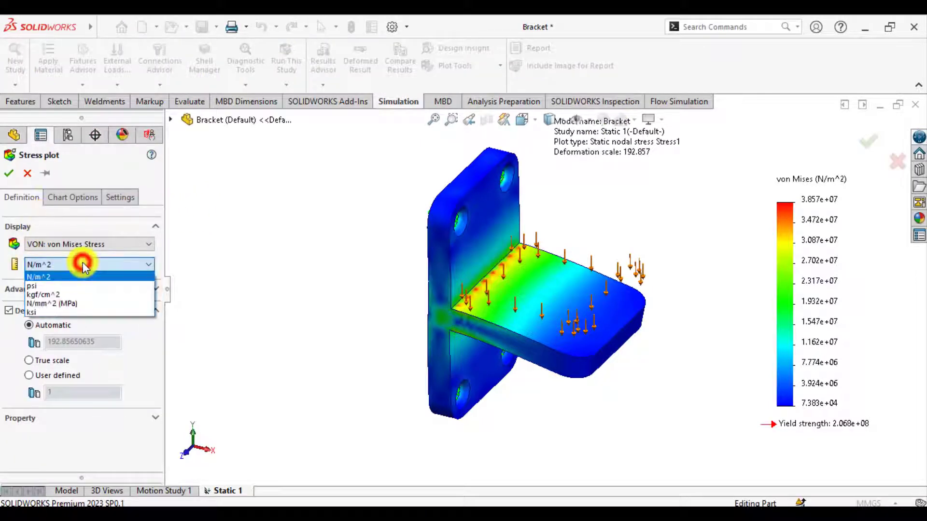
pyautogui.click(75, 304)
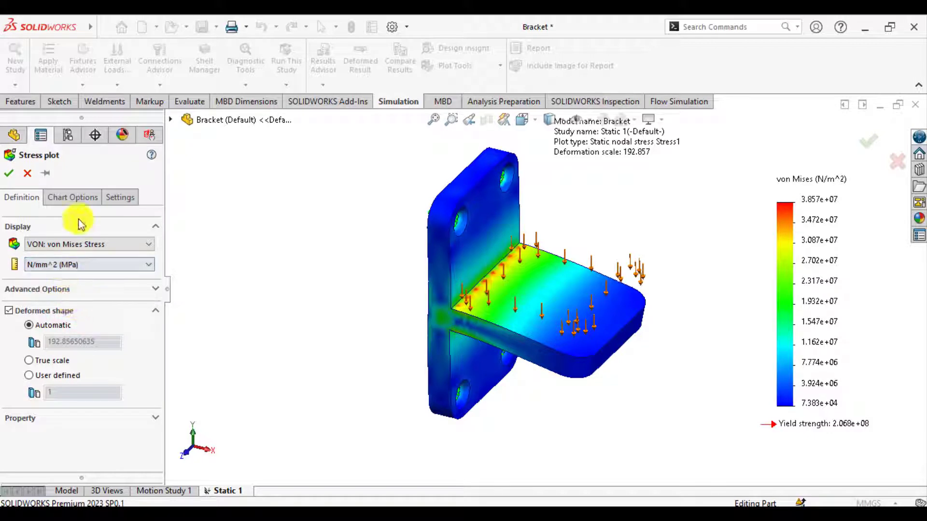
# Enable max and min stress annotations with floating number format and apply
pyautogui.click(71, 200)
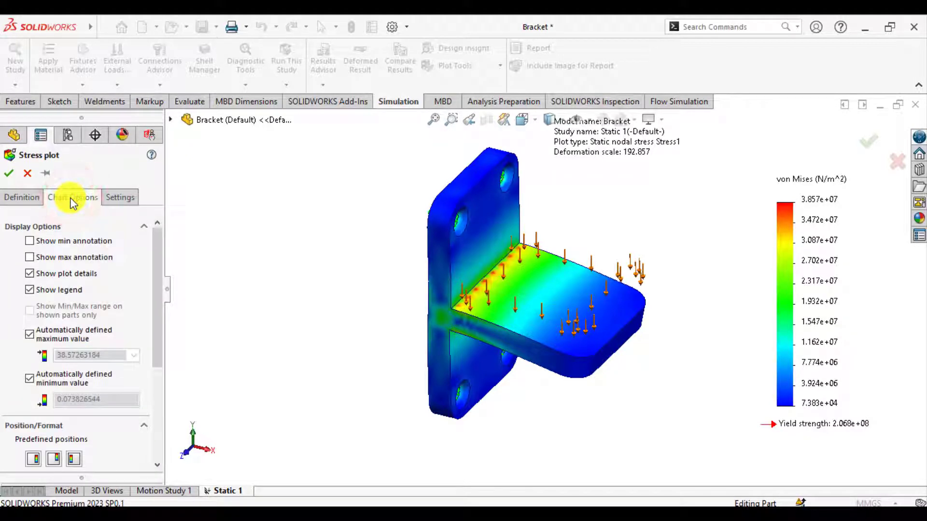
pyautogui.click(29, 259)
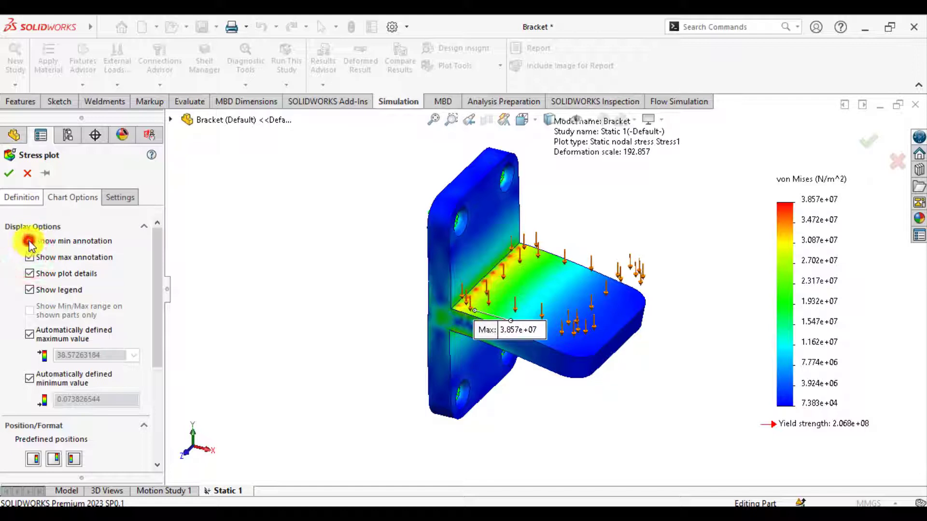
pyautogui.click(29, 242)
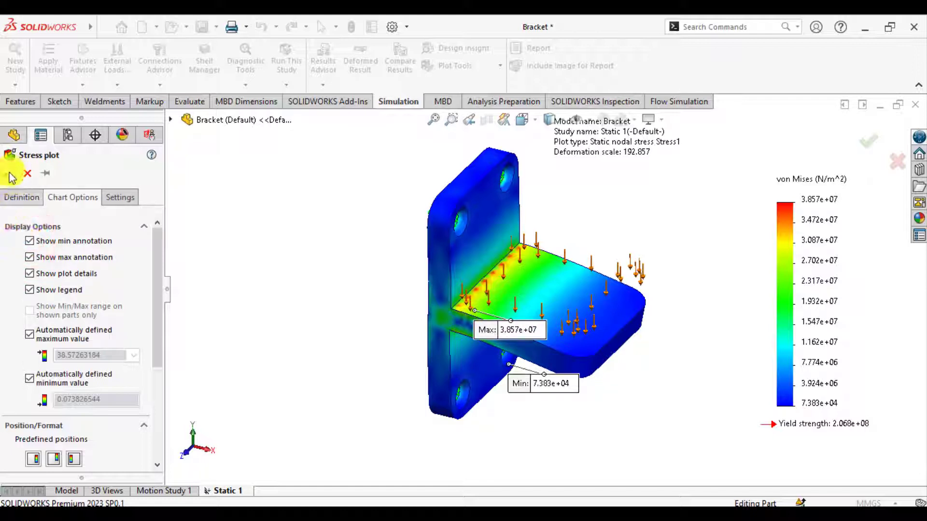
pyautogui.click(19, 198)
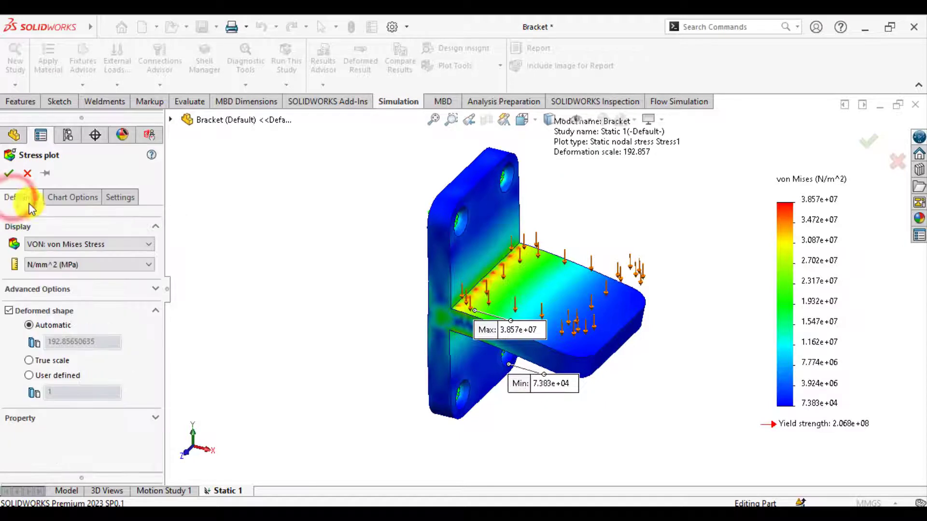
pyautogui.click(65, 198)
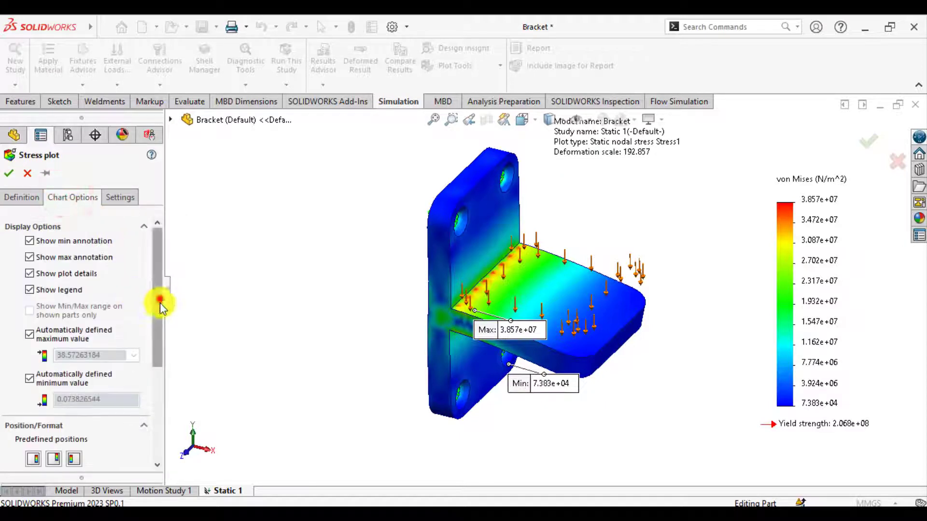
pyautogui.moveTo(158, 301); pyautogui.dragTo(160, 381)
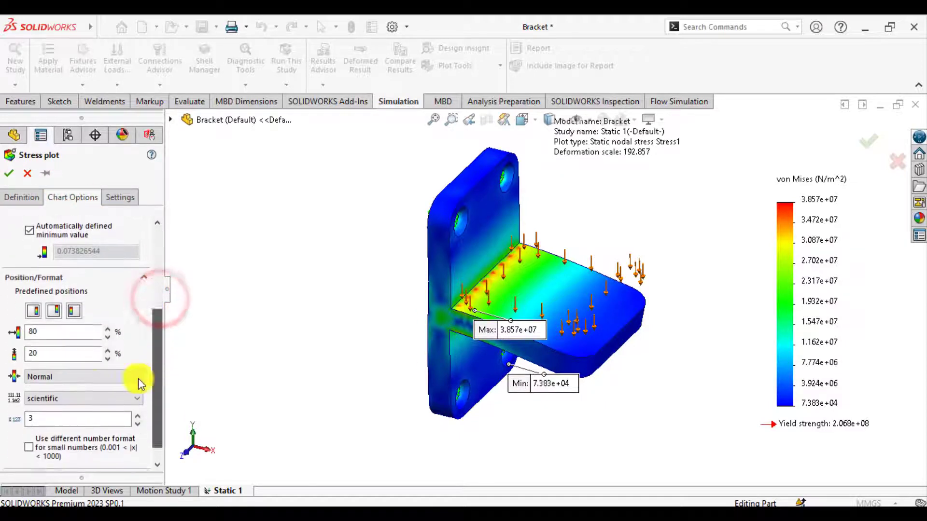
pyautogui.click(60, 400)
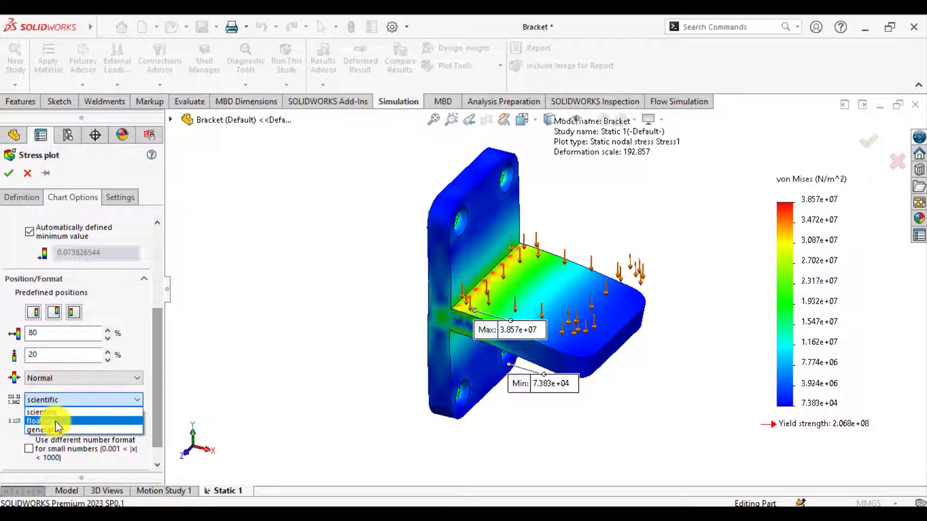
pyautogui.click(55, 421)
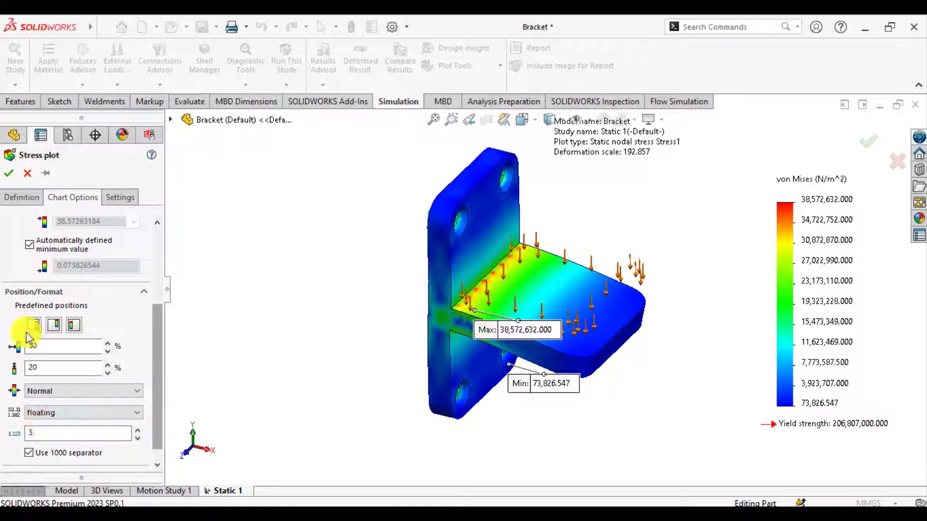
pyautogui.click(9, 173)
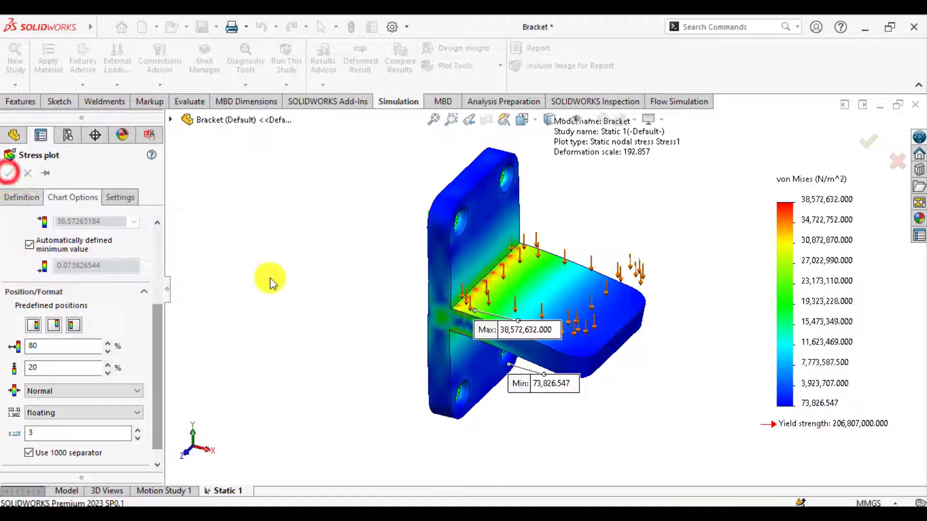
# Move the Max and Min stress labels clear of the bracket
pyautogui.click(329, 286)
pyautogui.scroll(3, 603, 277)
pyautogui.scroll(-3, 603, 276)
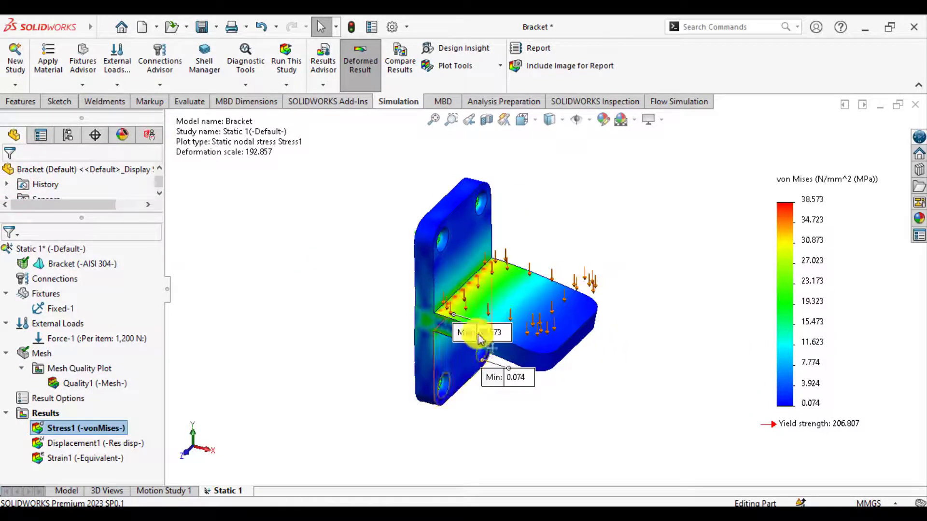
pyautogui.moveTo(479, 339); pyautogui.dragTo(346, 308)
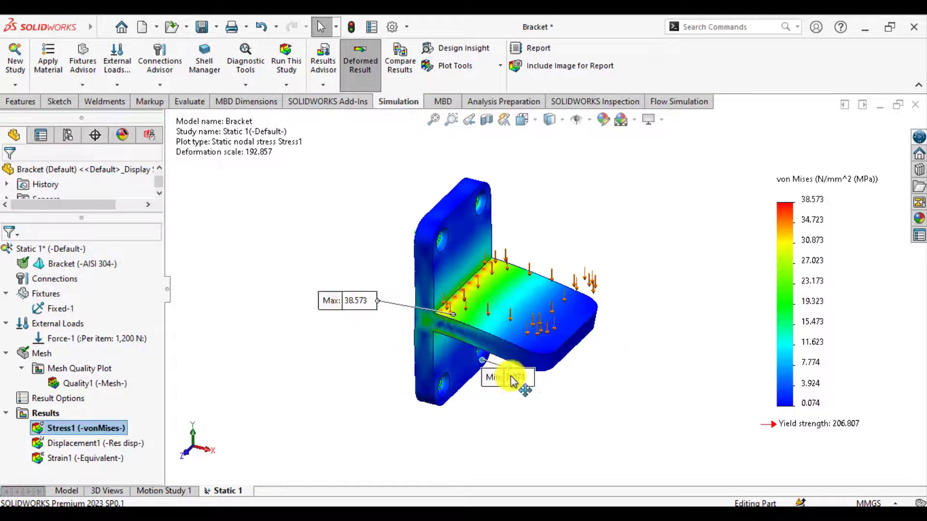
pyautogui.moveTo(513, 381); pyautogui.dragTo(560, 397)
# Orbit the stress plot and select the bracket's 60 mm corner edge
pyautogui.moveTo(494, 294); pyautogui.dragTo(451, 316, button='middle')
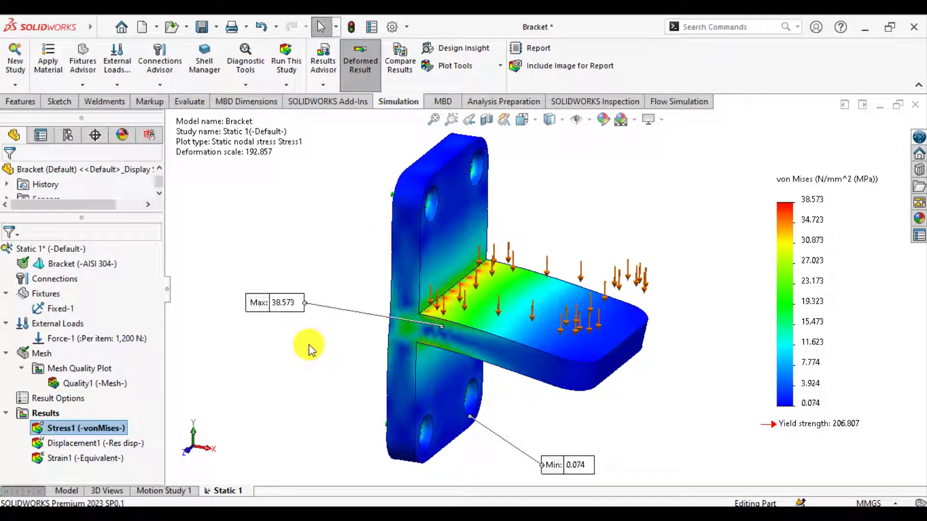
pyautogui.scroll(-2, 451, 323)
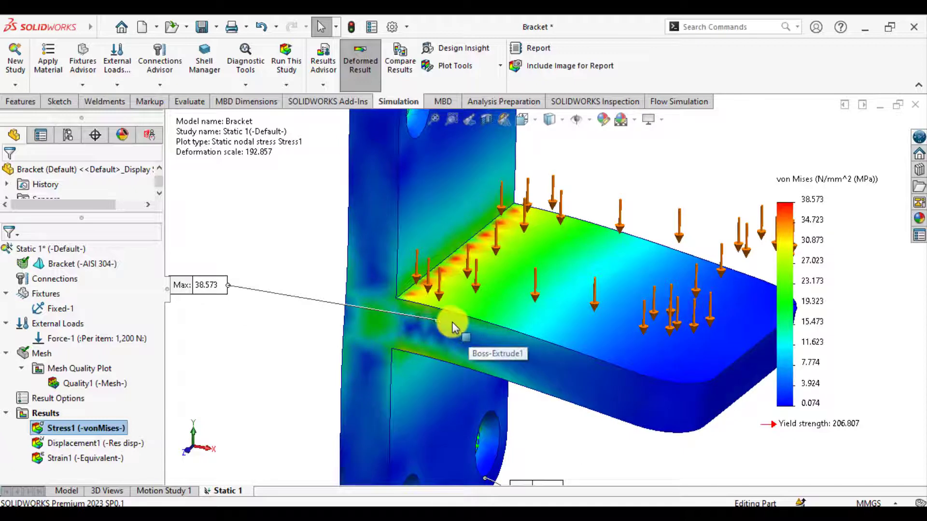
pyautogui.scroll(4, 446, 322)
pyautogui.moveTo(454, 332); pyautogui.dragTo(484, 315, button='middle')
pyautogui.moveTo(490, 277); pyautogui.dragTo(520, 270, button='middle')
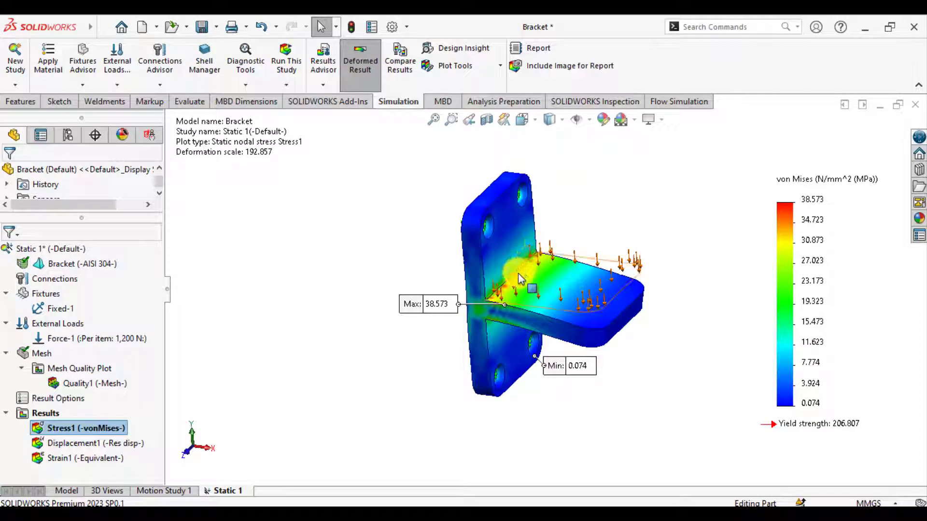
pyautogui.click(515, 278)
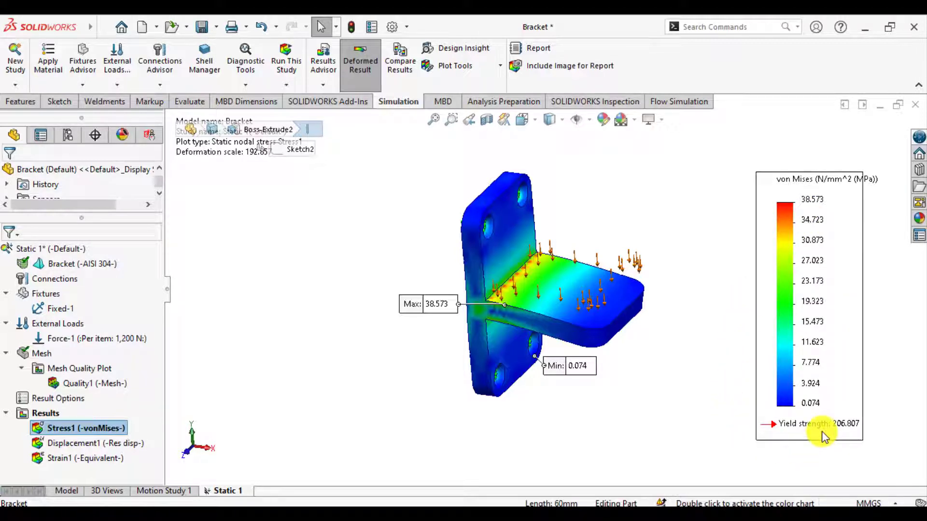
pyautogui.scroll(-2, 671, 268)
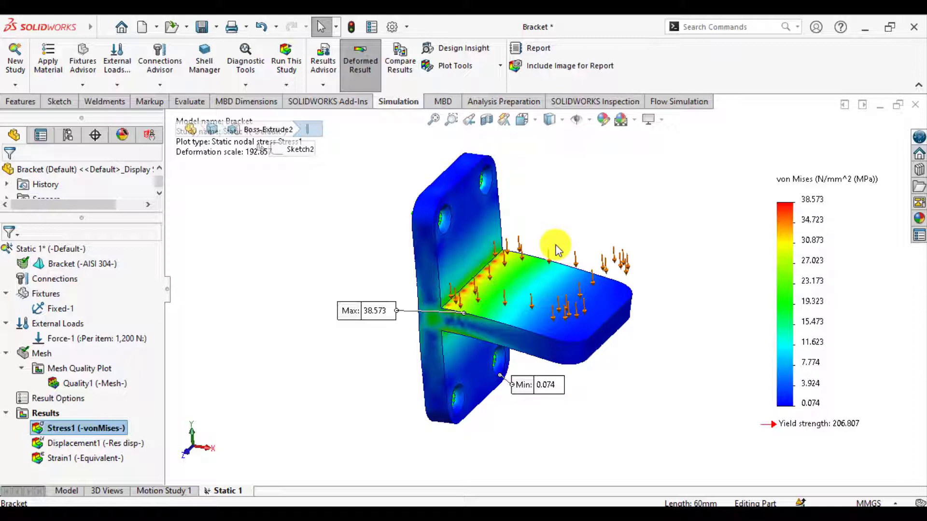
pyautogui.scroll(-2, 523, 285)
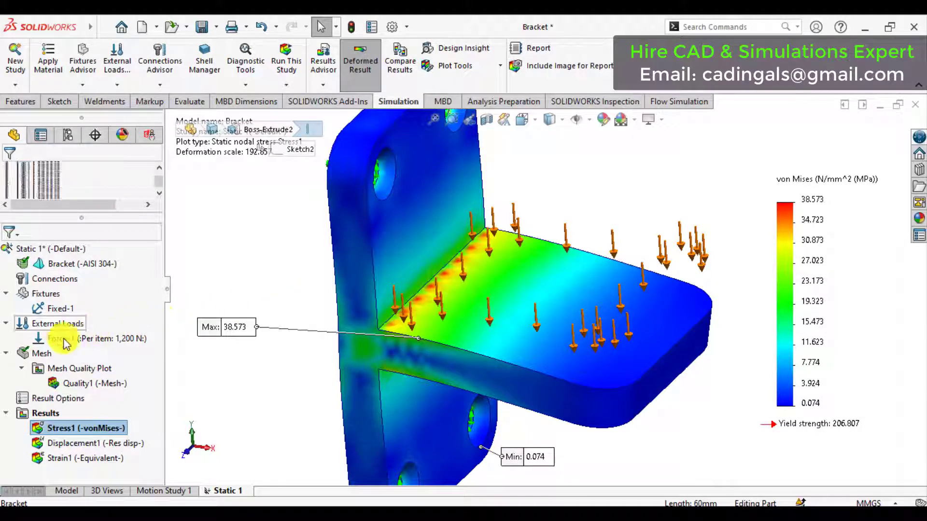
# Add a Fine-density mesh control with 1 mm element size on the corner edge and remesh
pyautogui.rightClick(35, 352)
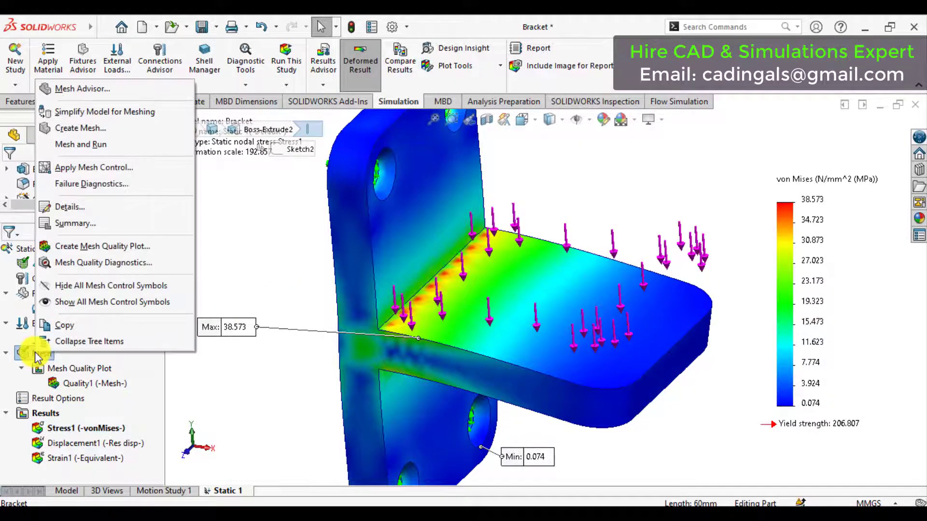
pyautogui.click(100, 167)
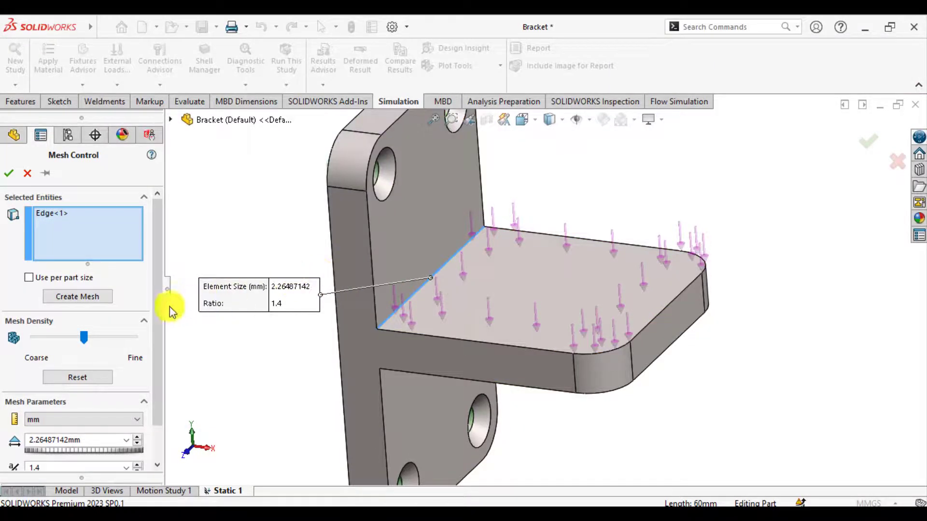
pyautogui.moveTo(155, 312); pyautogui.dragTo(161, 356)
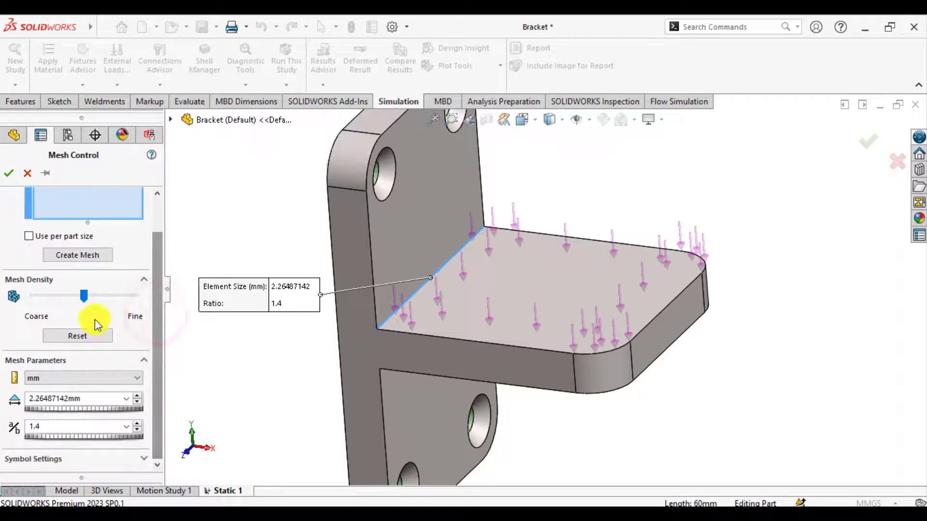
pyautogui.click(85, 298)
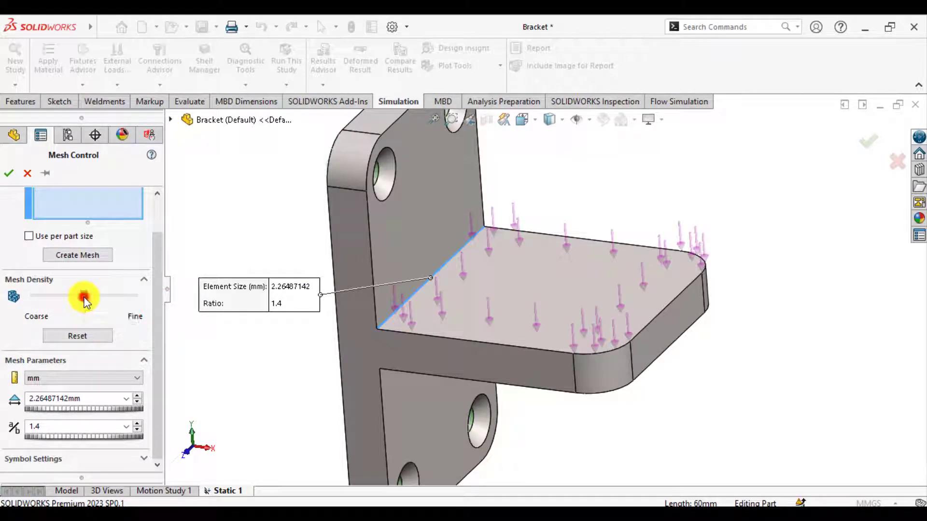
pyautogui.moveTo(85, 298); pyautogui.dragTo(144, 305)
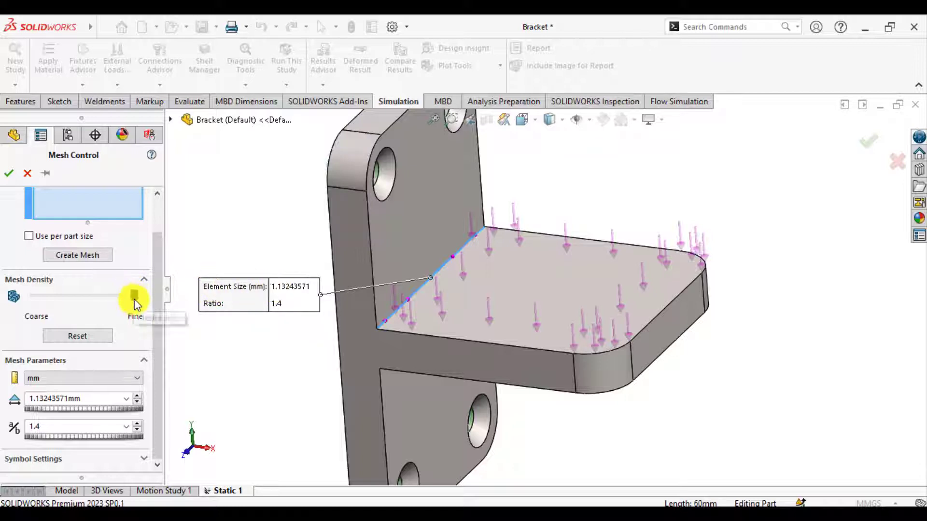
pyautogui.moveTo(135, 297)
pyautogui.mouseDown()
pyautogui.moveTo(34, 308)
pyautogui.moveTo(141, 307)
pyautogui.mouseUp()
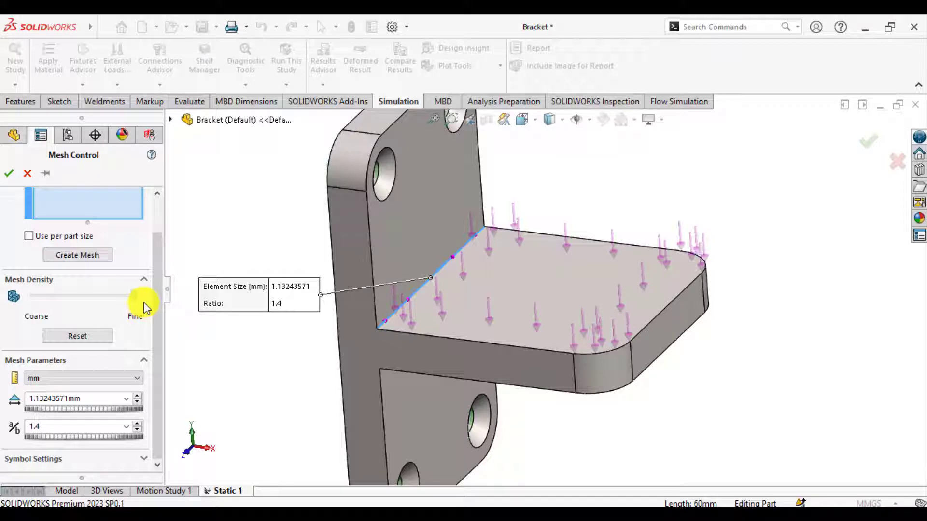
pyautogui.doubleClick(85, 396)
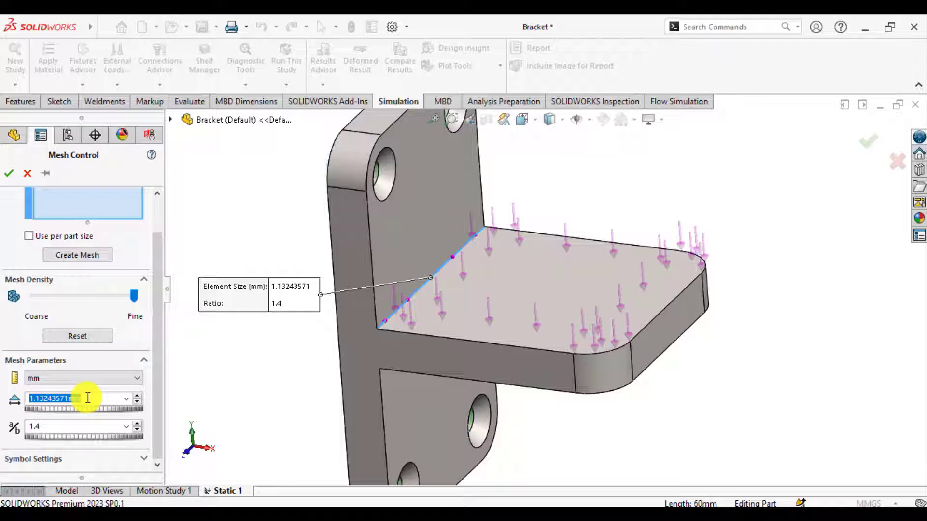
pyautogui.write('1.00mm')
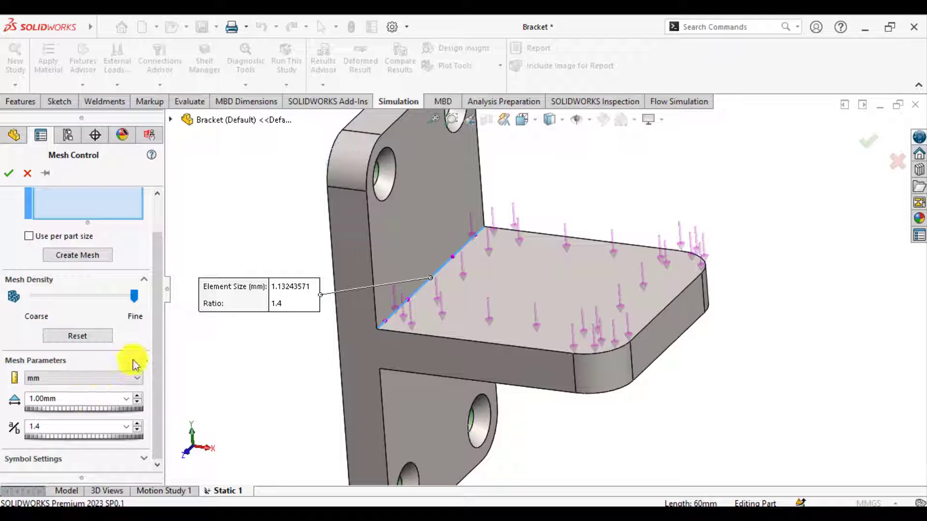
pyautogui.click(77, 256)
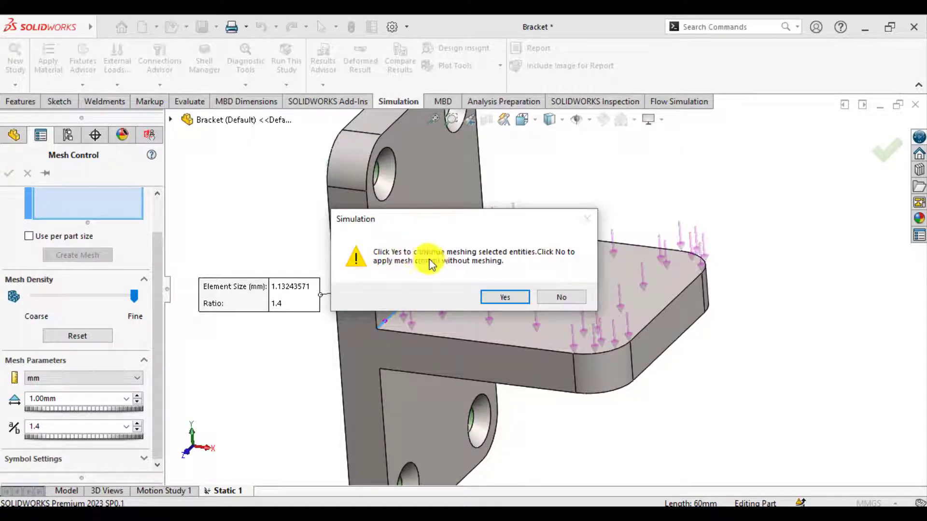
# Confirm remeshing and inspect the finer elements along the arm-to-plate junction edge
pyautogui.click(513, 300)
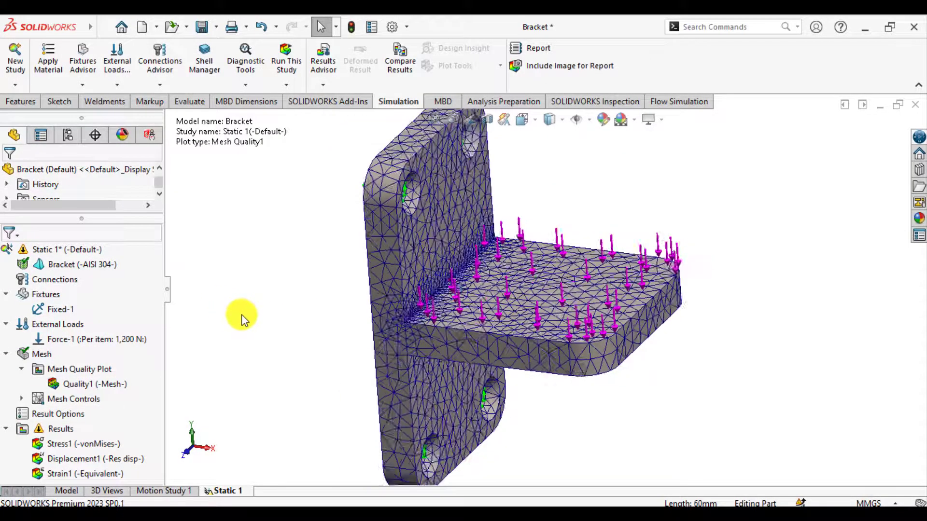
pyautogui.moveTo(241, 314); pyautogui.dragTo(273, 310, button='middle')
pyautogui.moveTo(271, 342); pyautogui.dragTo(282, 281, button='middle')
pyautogui.moveTo(316, 323); pyautogui.dragTo(296, 361, button='middle')
pyautogui.click(437, 310)
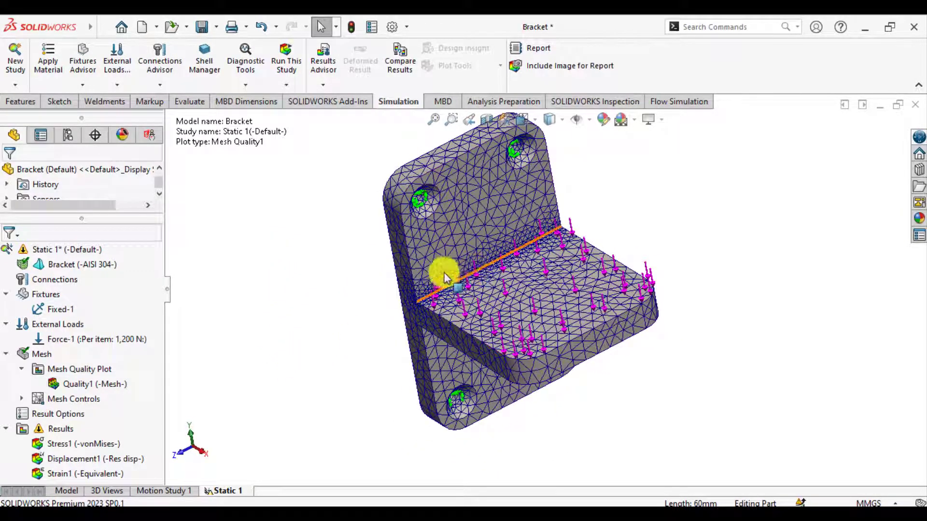
pyautogui.moveTo(304, 304); pyautogui.dragTo(311, 285, button='middle')
pyautogui.scroll(-5, 403, 283)
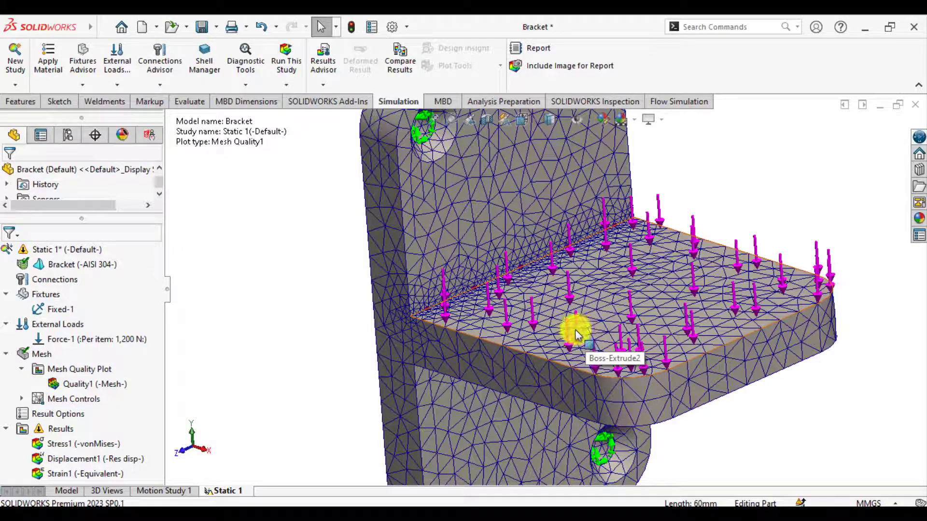
pyautogui.scroll(4, 386, 322)
pyautogui.scroll(2, 384, 324)
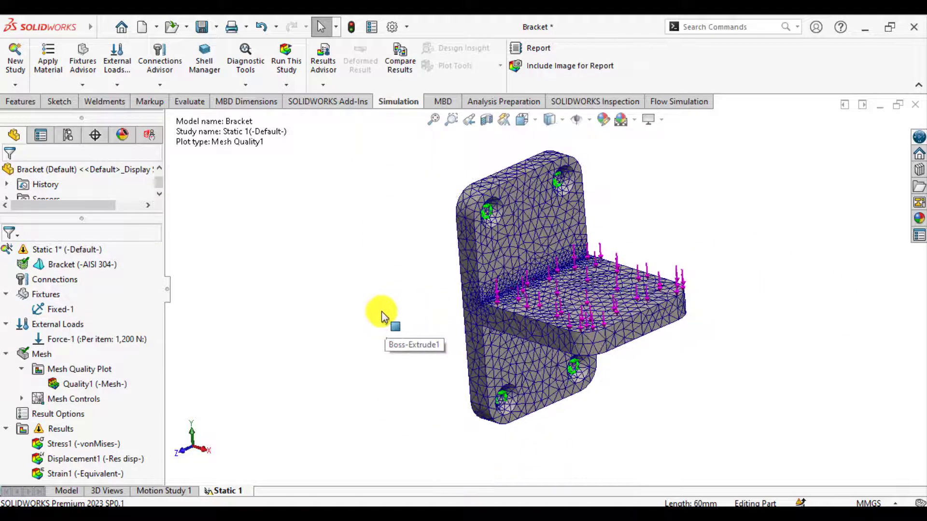
pyautogui.moveTo(375, 310); pyautogui.dragTo(369, 329, button='middle')
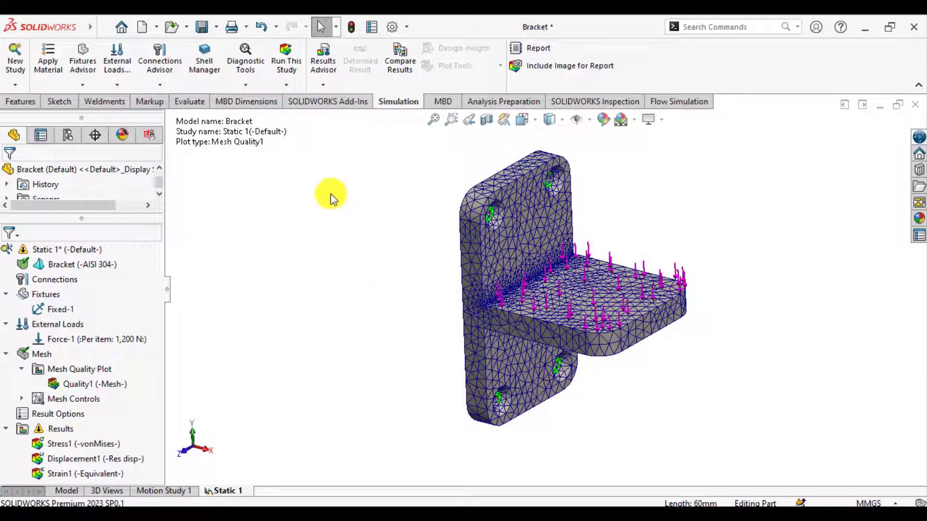
# Rerun Static 1 on the 1 mm refined mesh and clear the edge selection
pyautogui.click(290, 63)
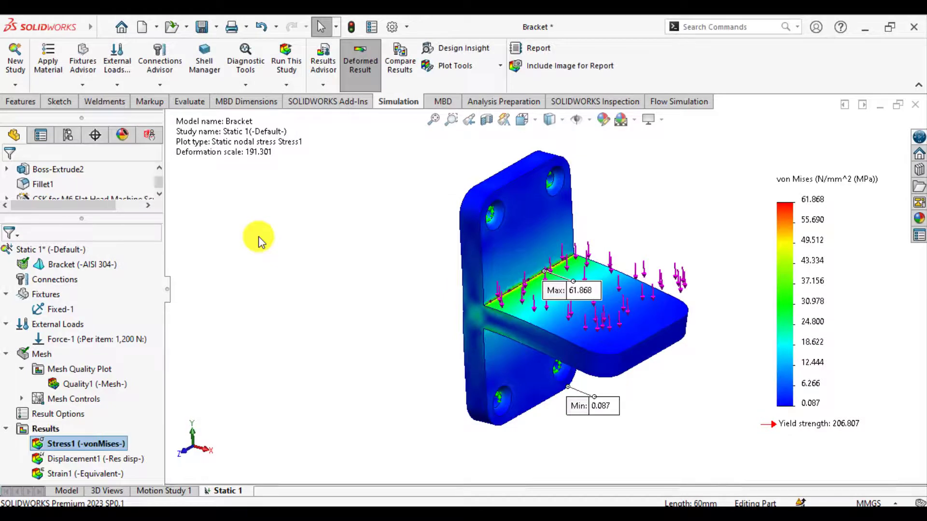
pyautogui.click(350, 332)
pyautogui.scroll(5, 396, 352)
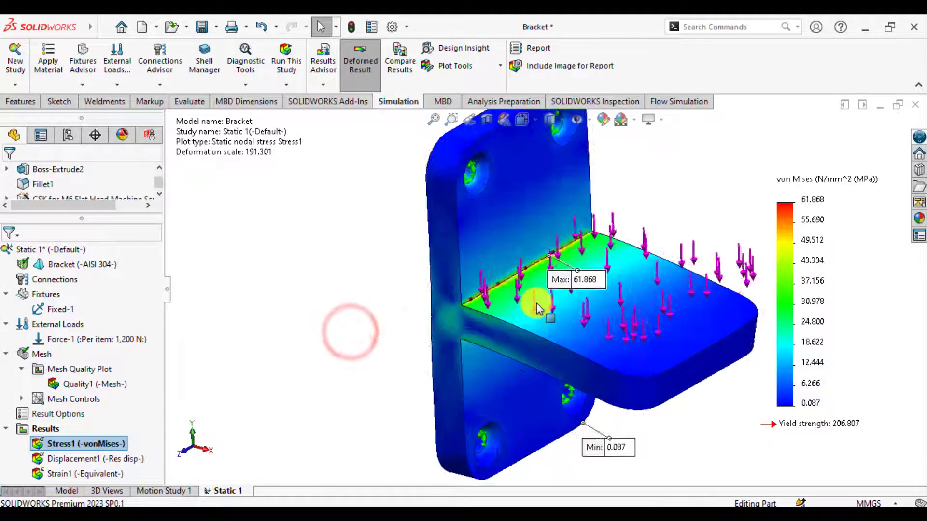
pyautogui.scroll(-5, 408, 331)
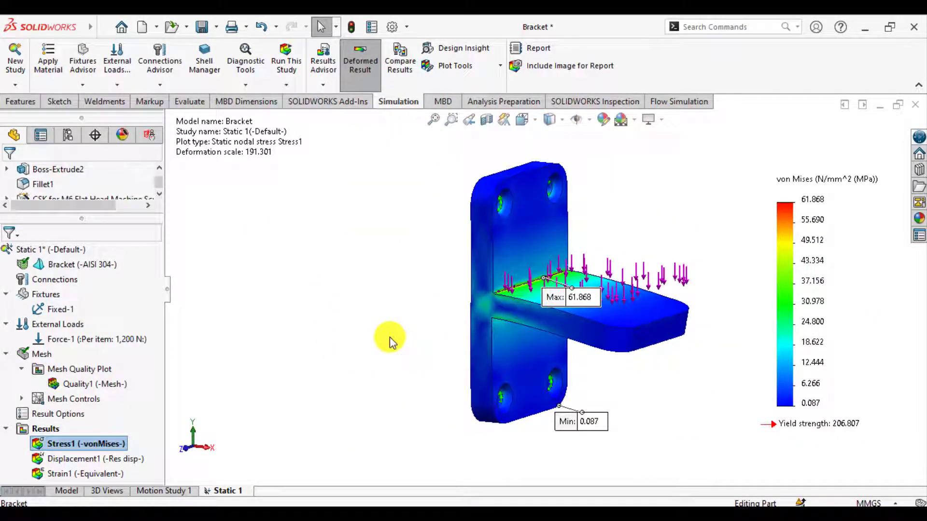
# Tilt and fit the bracket, moving the Max label aside to read the 61.868 MPa peak
pyautogui.moveTo(390, 337); pyautogui.dragTo(401, 354, button='middle')
pyautogui.scroll(-3, 512, 309)
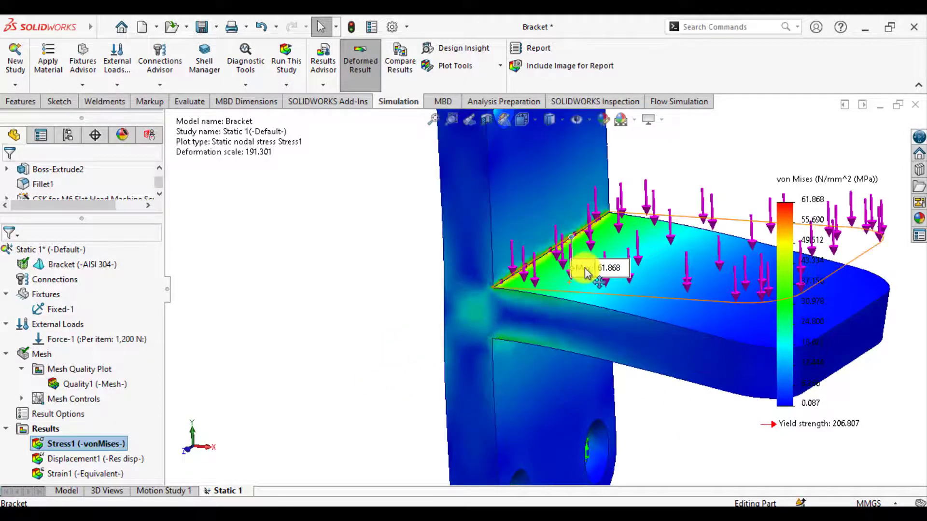
pyautogui.moveTo(585, 267); pyautogui.dragTo(362, 270)
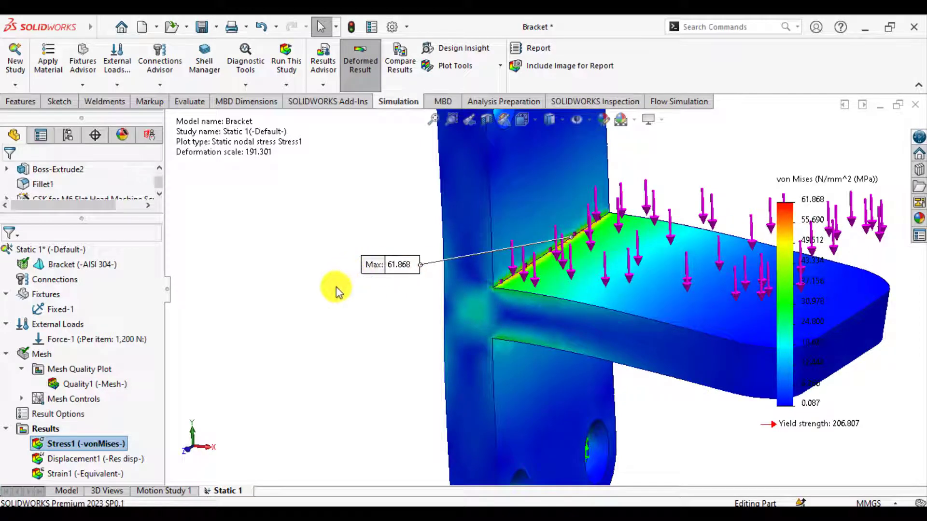
pyautogui.press('z')
pyautogui.scroll(-5, 541, 298)
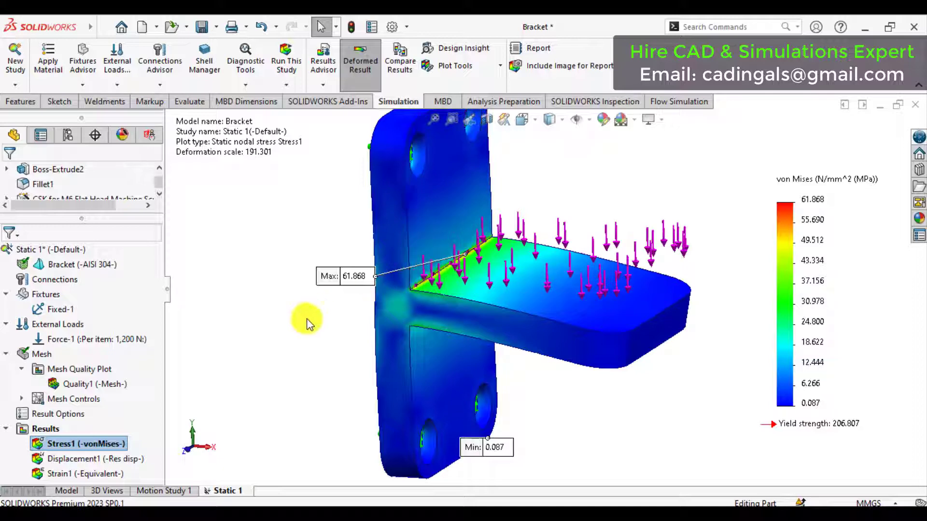
# Open the Displacement1 plot (peak 5.253e-02 mm at the arm's free end) and animate it
pyautogui.click(295, 327)
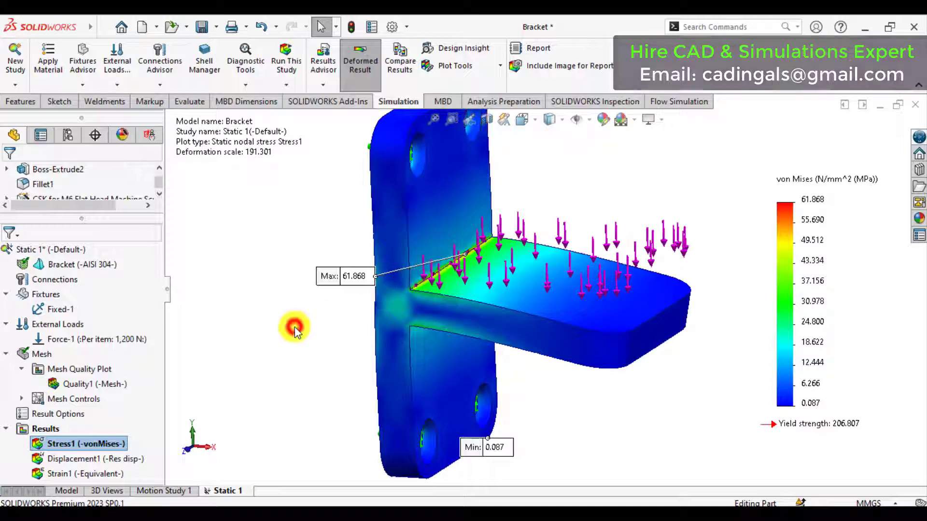
pyautogui.doubleClick(72, 459)
pyautogui.moveTo(296, 321)
pyautogui.mouseDown(button='middle')
pyautogui.moveTo(321, 252)
pyautogui.moveTo(296, 292)
pyautogui.moveTo(276, 362)
pyautogui.moveTo(271, 333)
pyautogui.moveTo(287, 321)
pyautogui.mouseUp(button='middle')
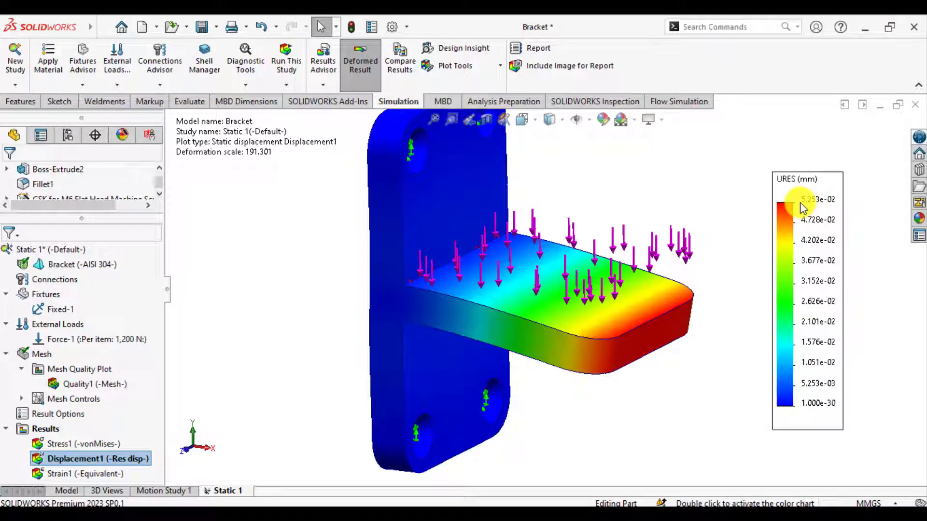
pyautogui.rightClick(103, 460)
pyautogui.click(135, 239)
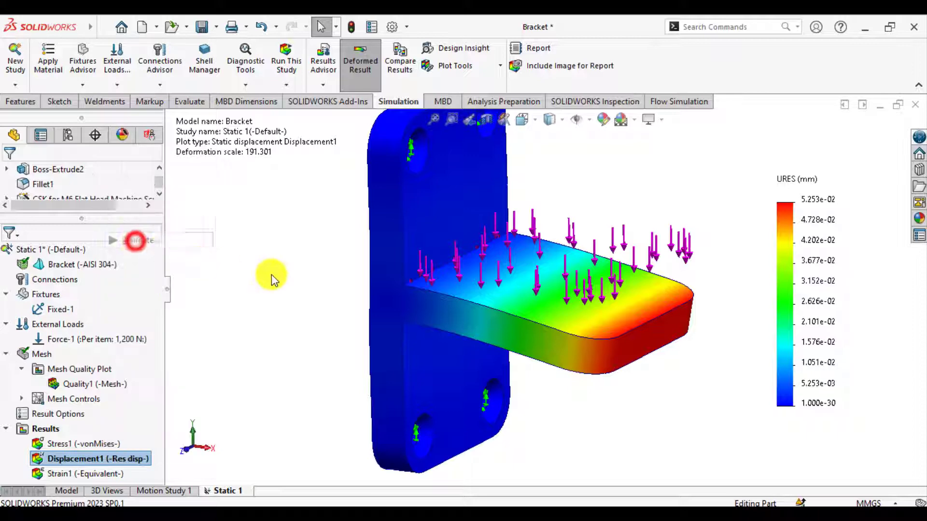